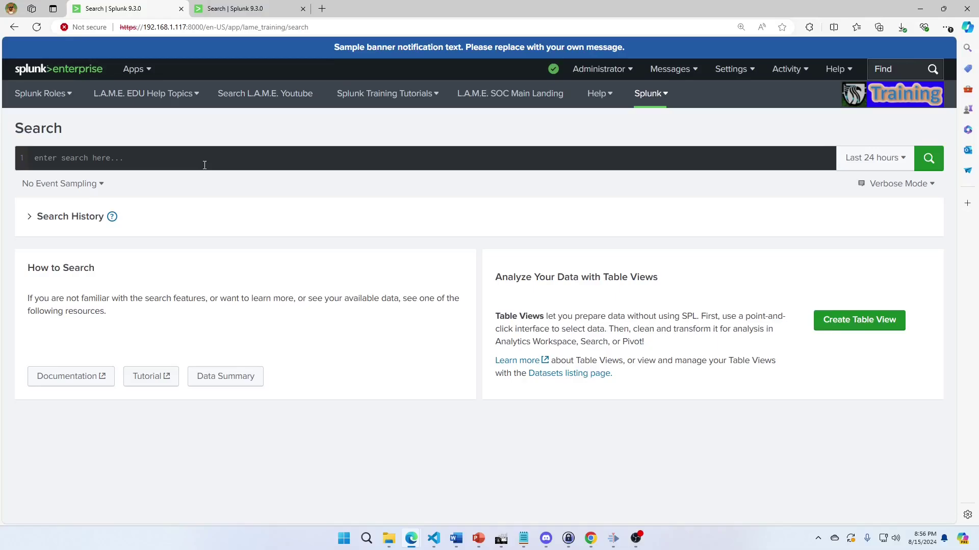
Step: Run the search index=botsv3 | head 100 over All time
{"action": "left_click", "coordinate": [244, 163]}
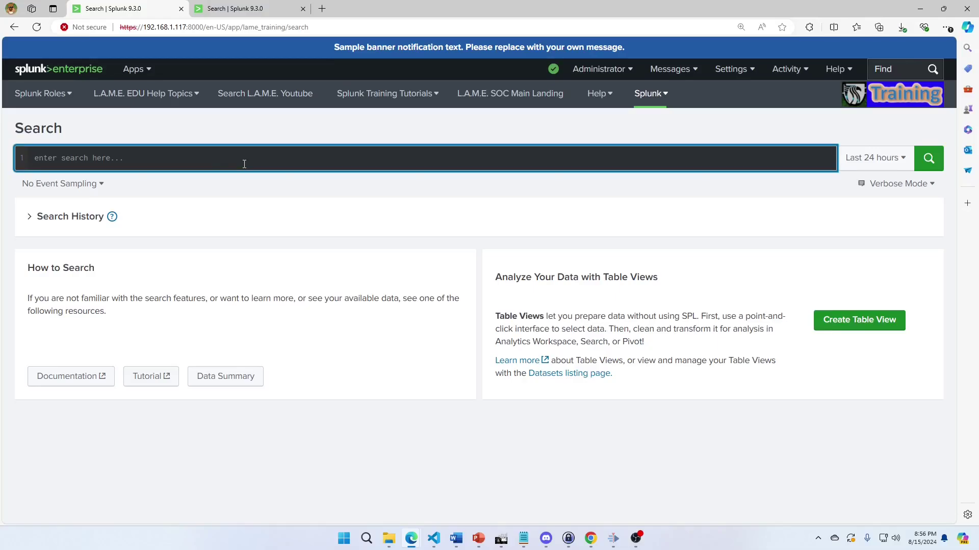
{"action": "type", "text": "index=bo"}
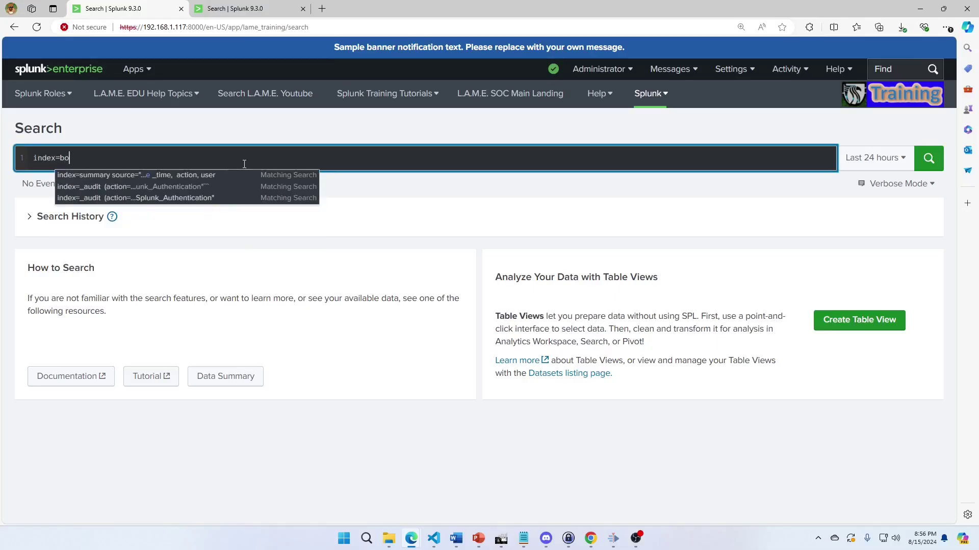
{"action": "type", "text": "tsv3"}
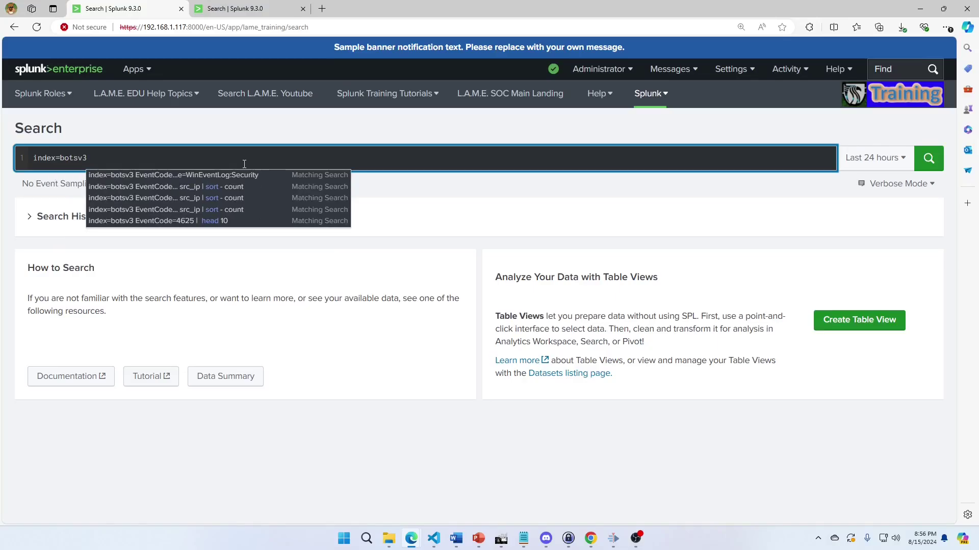
{"action": "key", "text": "Escape"}
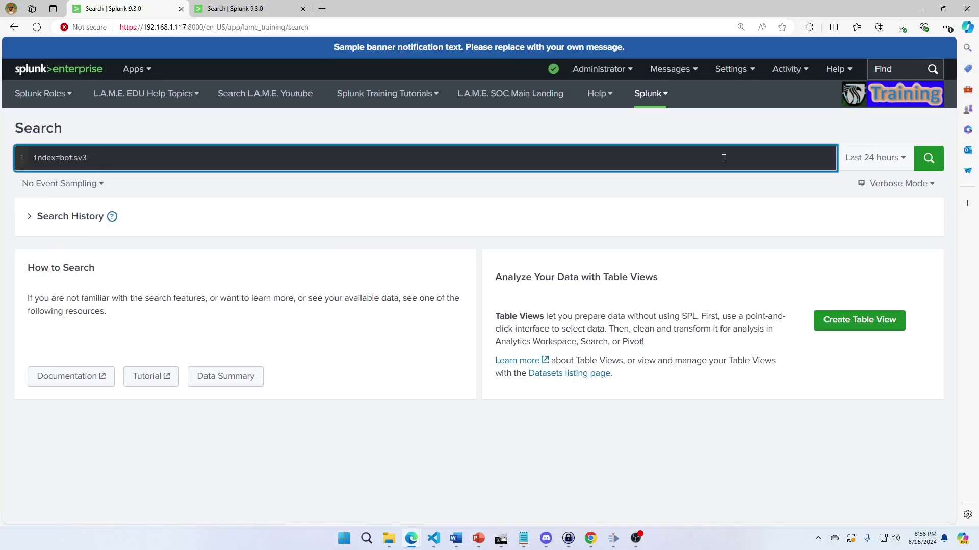
{"action": "type", "text": "| head 100"}
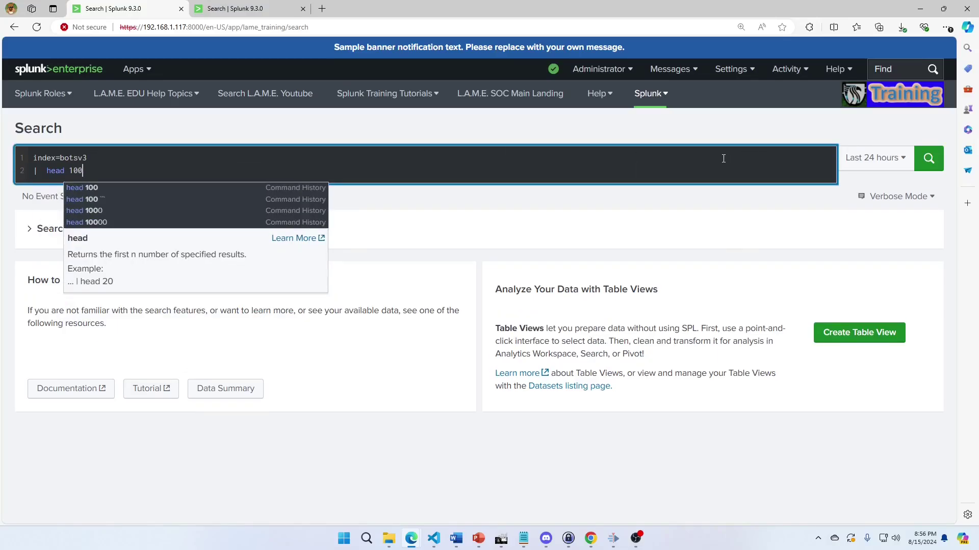
{"action": "left_click", "coordinate": [874, 158]}
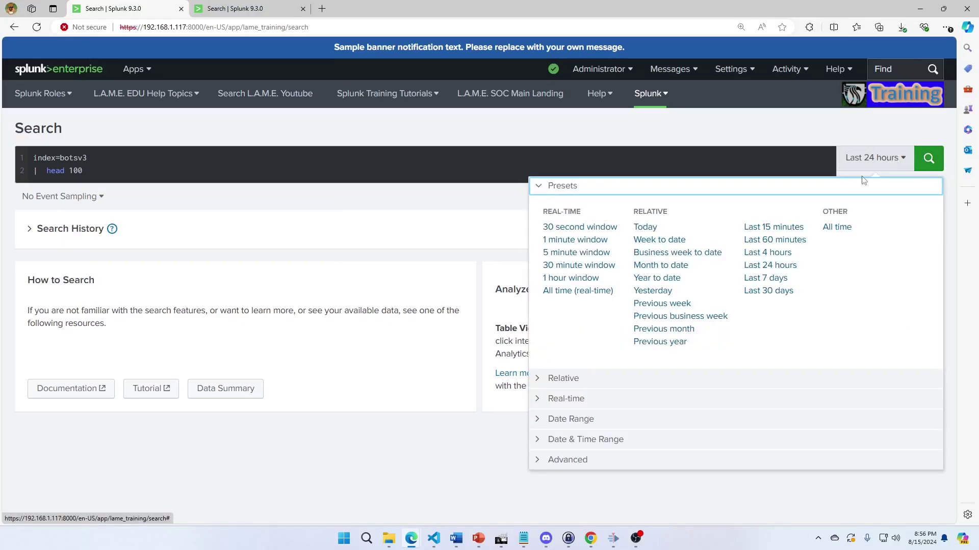
{"action": "left_click", "coordinate": [836, 226]}
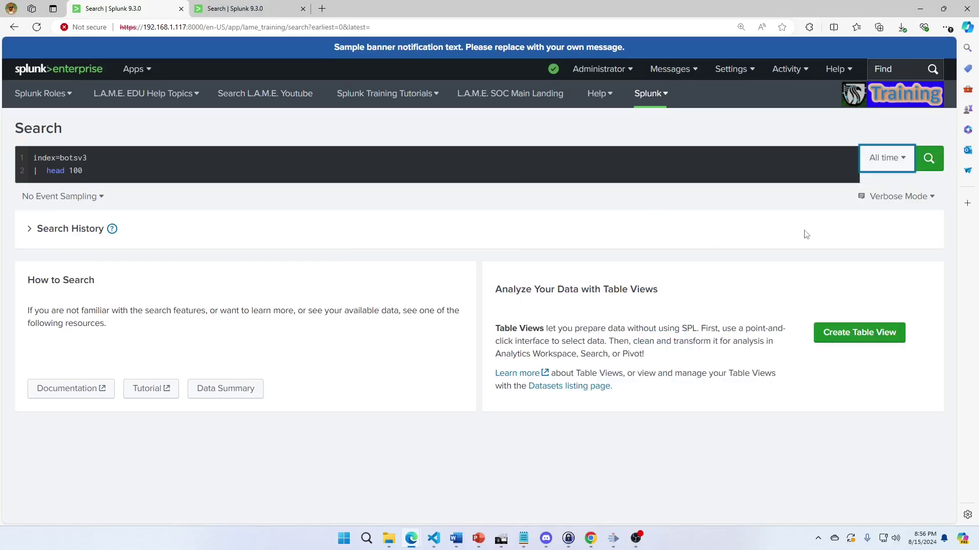
{"action": "left_click", "coordinate": [928, 158]}
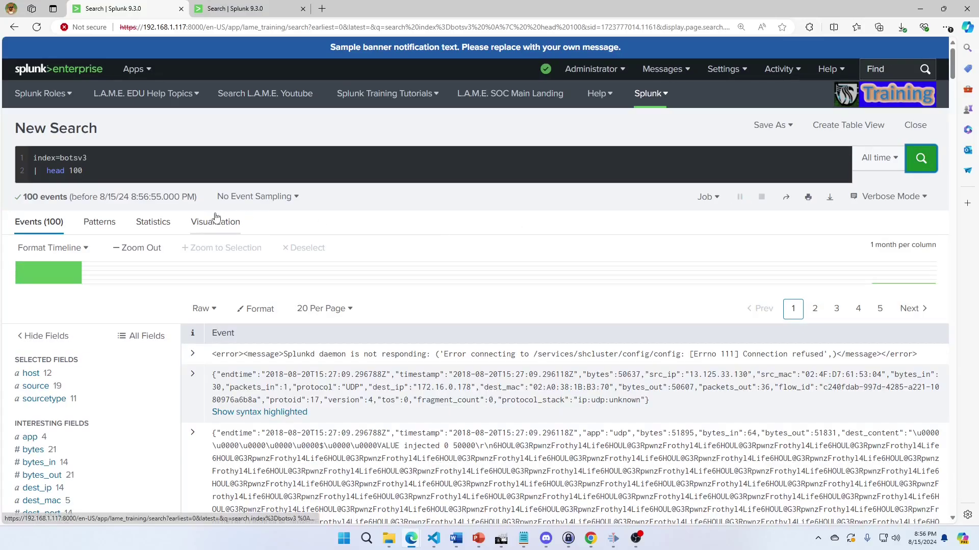
Step: Prefix the query with the search keyword and rerun it
{"action": "left_click", "coordinate": [34, 157]}
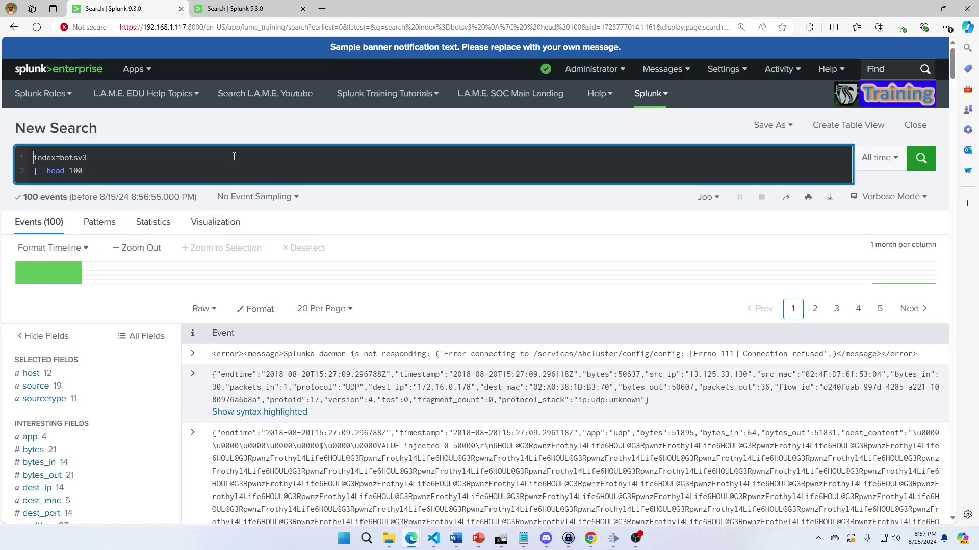
{"action": "type", "text": "search"}
{"action": "left_click", "coordinate": [923, 160]}
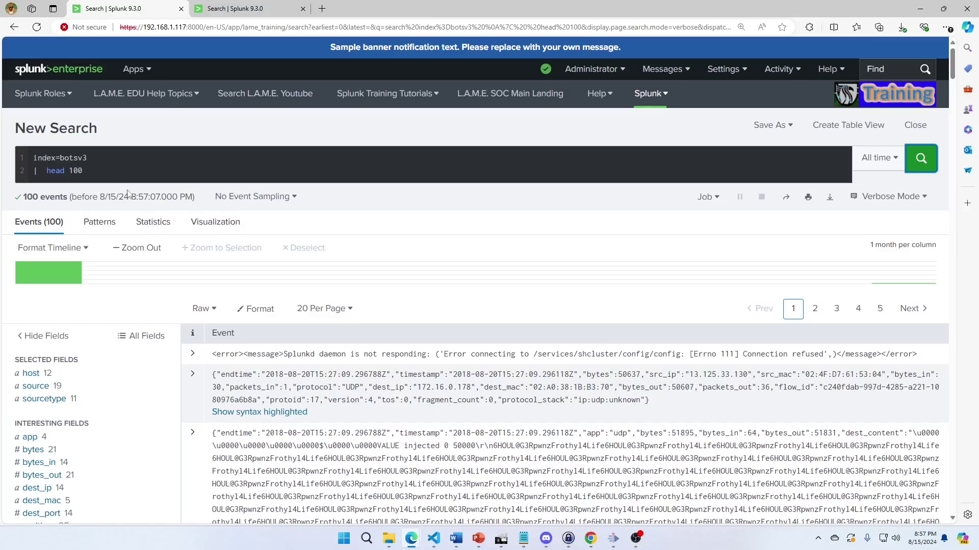
Step: Review the app field's value breakdown in the sidebar, then return to the query
{"action": "triple_click", "coordinate": [152, 174]}
{"action": "key", "text": "ctrl+a"}
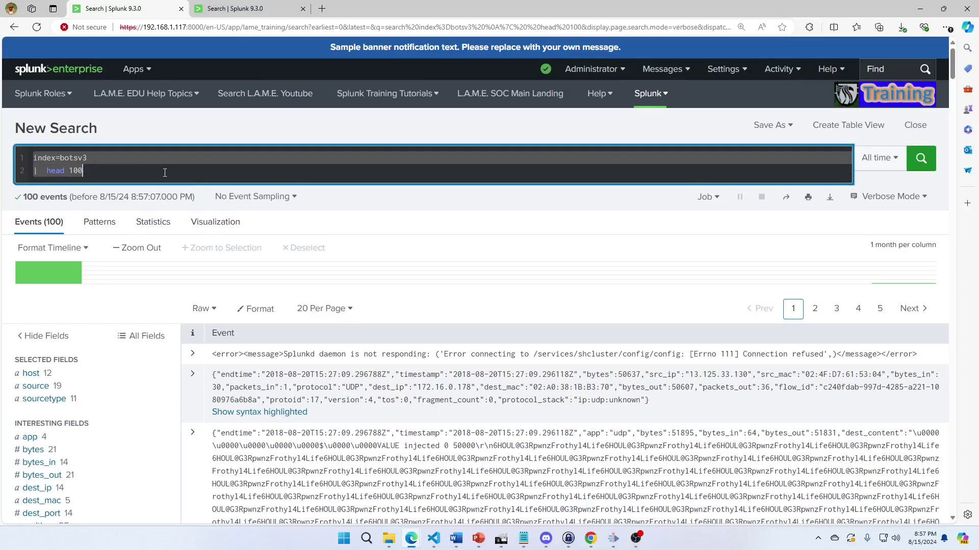
{"action": "left_click", "coordinate": [109, 173]}
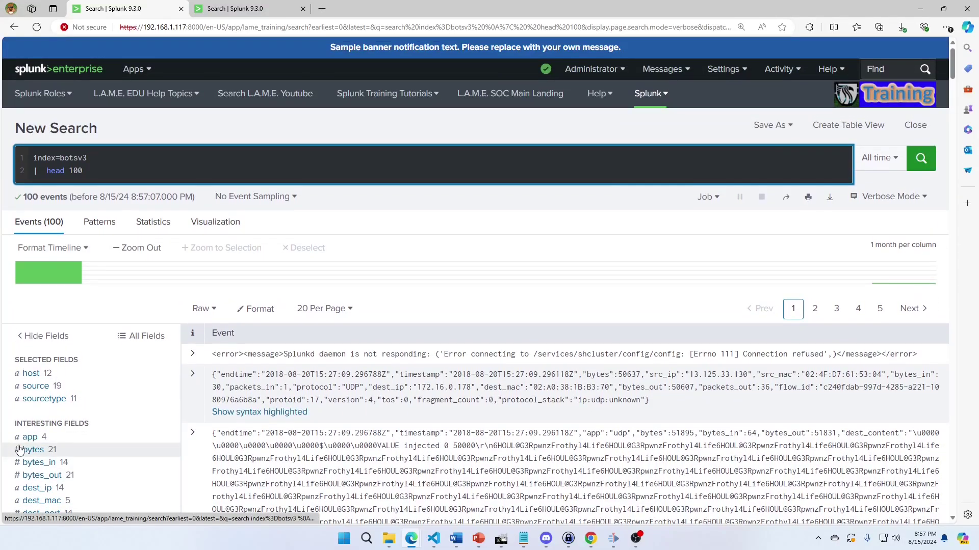
{"action": "left_click", "coordinate": [30, 437]}
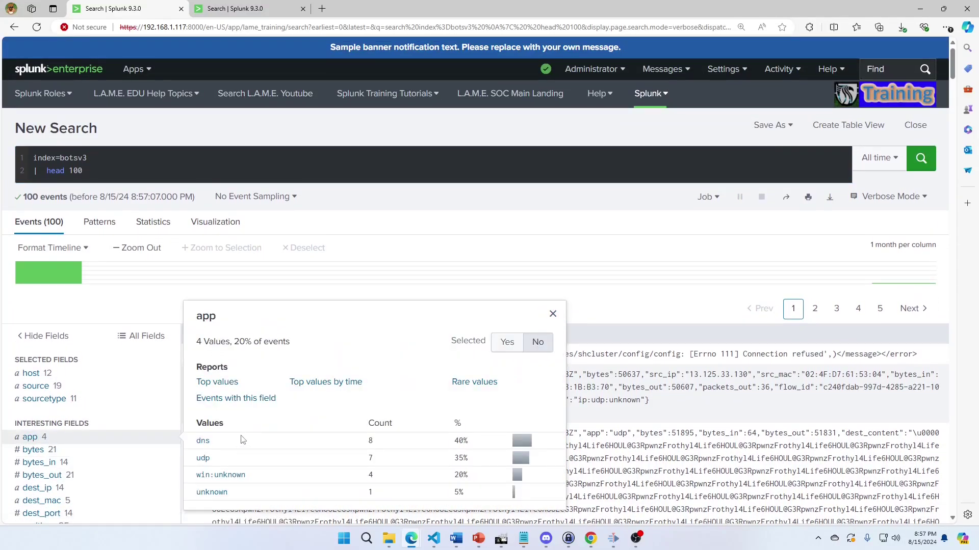
{"action": "left_click", "coordinate": [127, 176]}
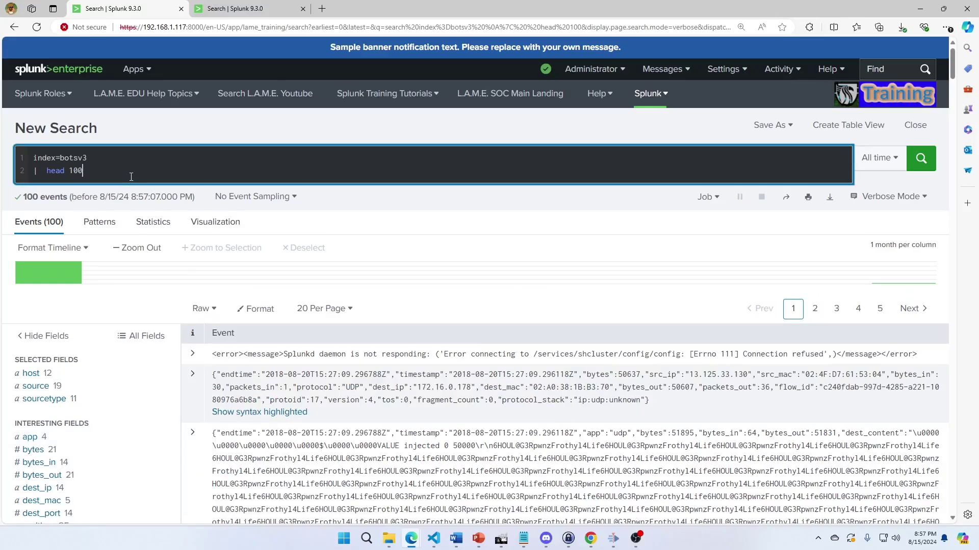
Step: Replace head 100 with search app=dns on line 2 and run it
{"action": "key", "text": "BackSpace"}
{"action": "key", "text": "BackSpace"}
{"action": "key", "text": "BackSpace"}
{"action": "key", "text": "BackSpace"}
{"action": "key", "text": "BackSpace"}
{"action": "key", "text": "BackSpace"}
{"action": "key", "text": "BackSpace"}
{"action": "key", "text": "BackSpace"}
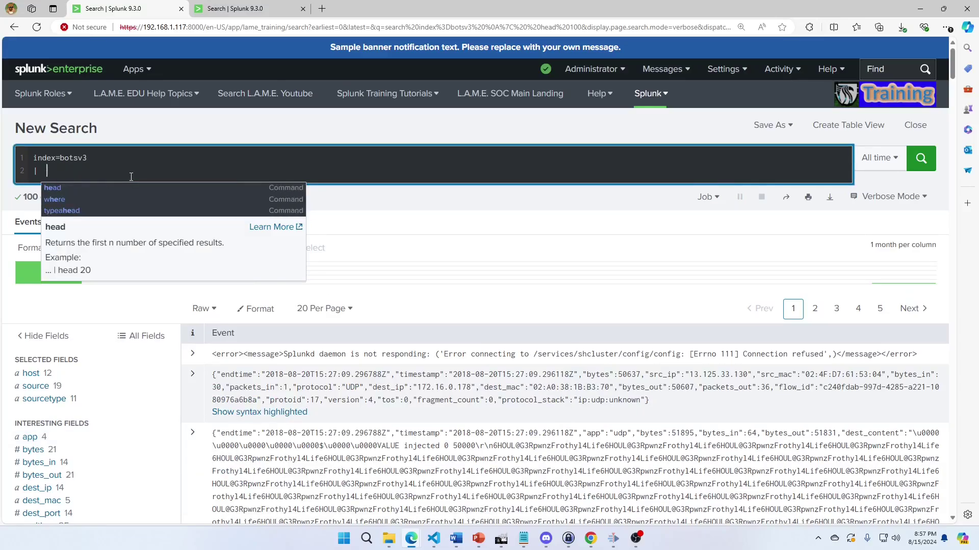
{"action": "type", "text": "search app"}
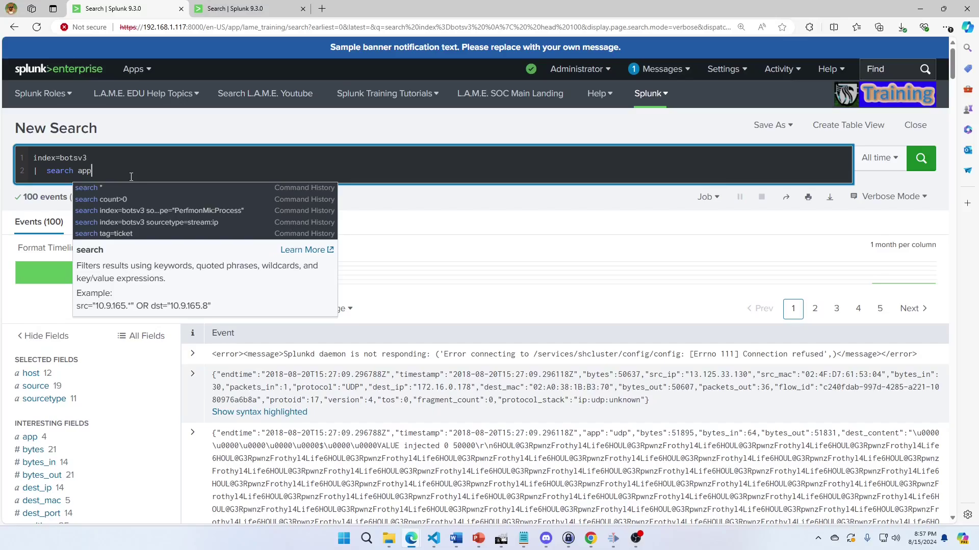
{"action": "type", "text": "=dns"}
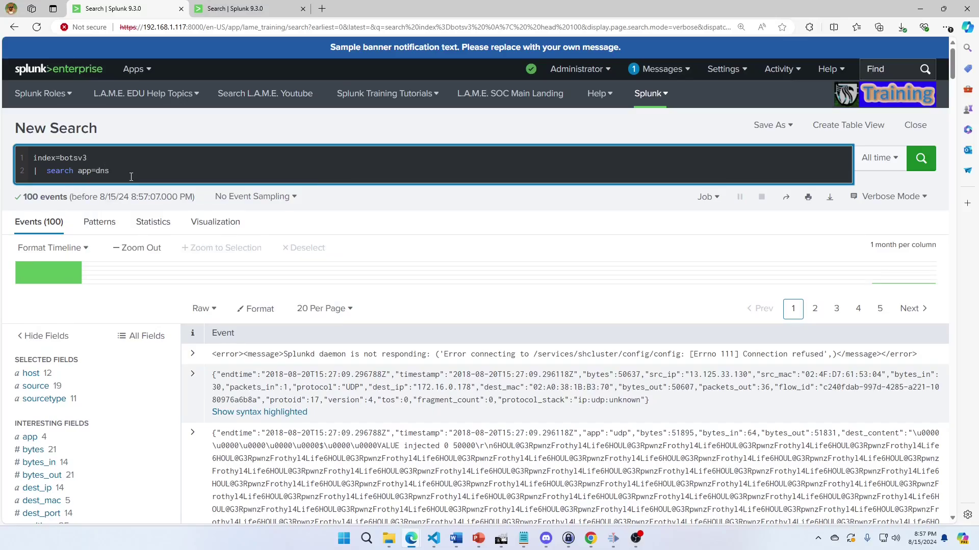
{"action": "key", "text": "Return"}
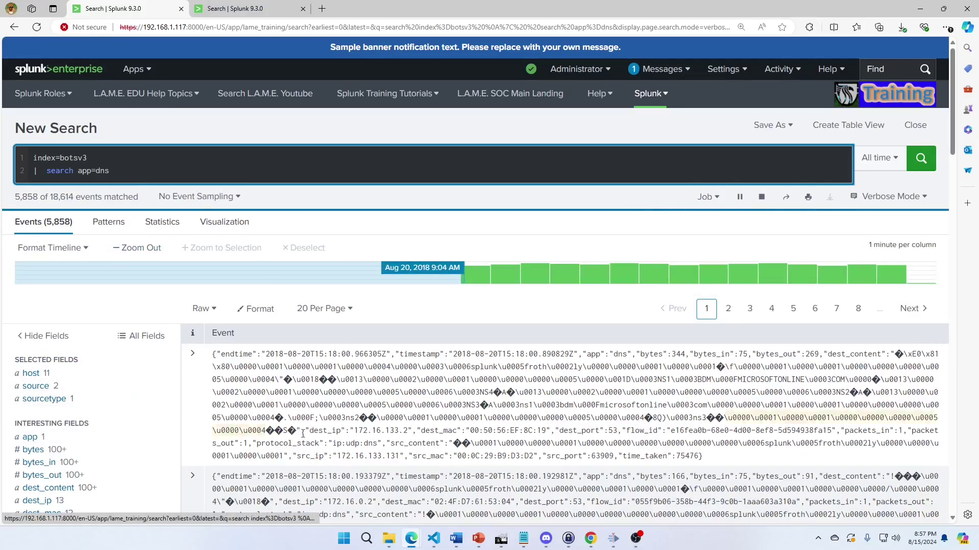
Step: Expand the first dns event and look through its fields
{"action": "left_click", "coordinate": [200, 393]}
{"action": "scroll", "coordinate": [504, 459], "scroll_direction": "down", "scroll_amount": 1}
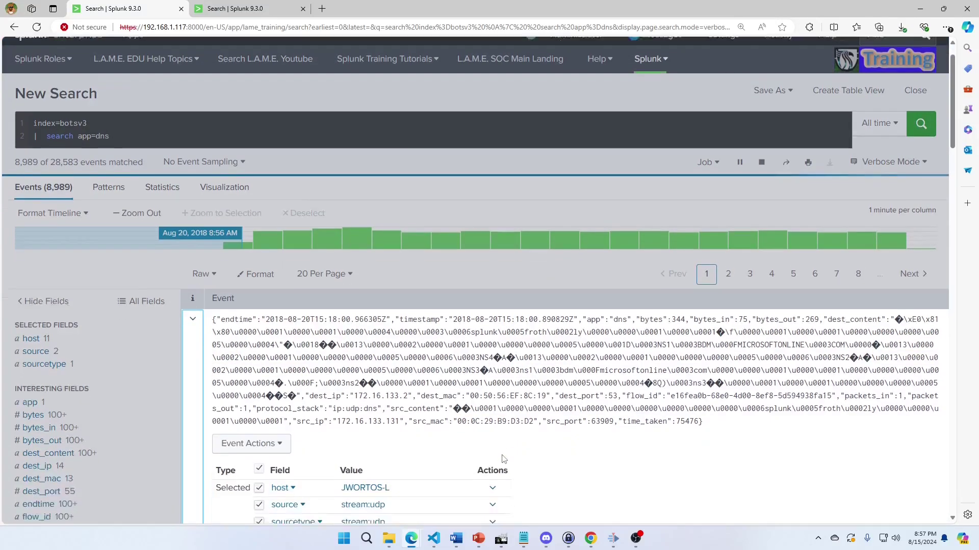
{"action": "scroll", "coordinate": [504, 459], "scroll_direction": "down", "scroll_amount": 3}
{"action": "scroll", "coordinate": [423, 461], "scroll_direction": "down", "scroll_amount": 3}
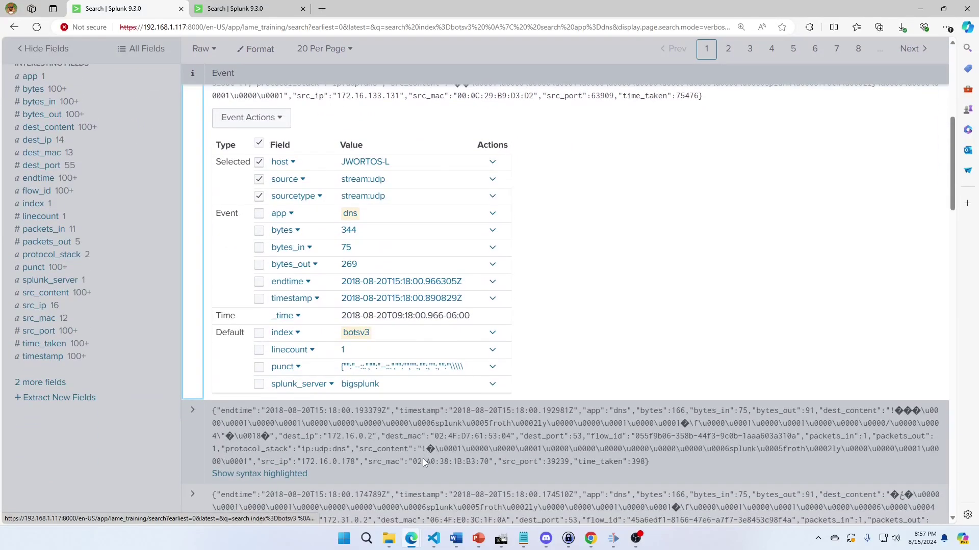
{"action": "scroll", "coordinate": [423, 457], "scroll_direction": "up", "scroll_amount": 7}
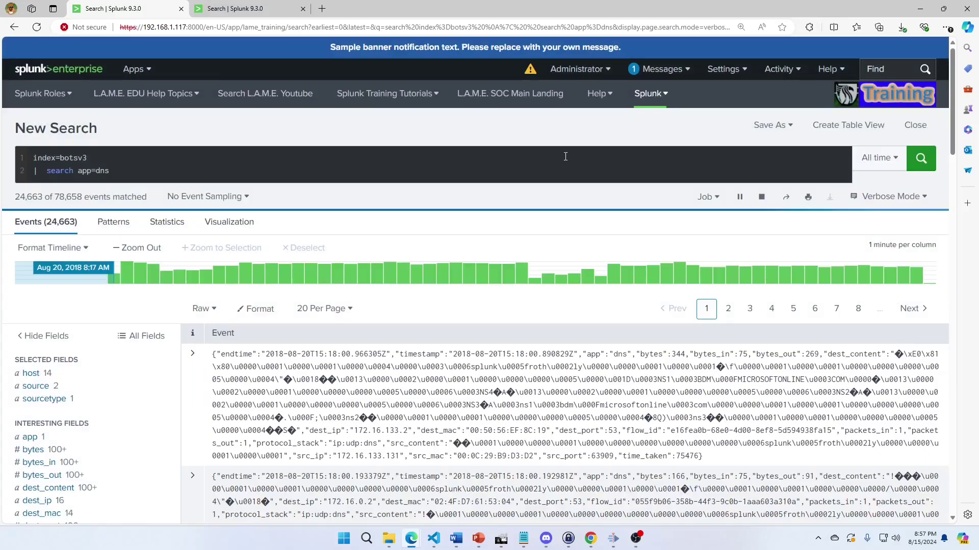
Step: Add app=dns to the first query line (index=botsv3 app=dns) and stop the running job
{"action": "left_click", "coordinate": [533, 175]}
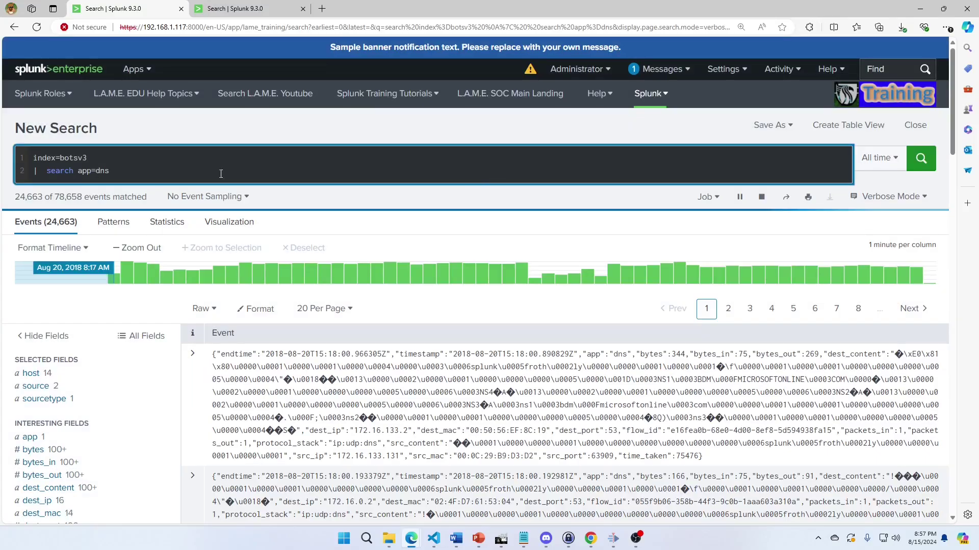
{"action": "left_click", "coordinate": [251, 150]}
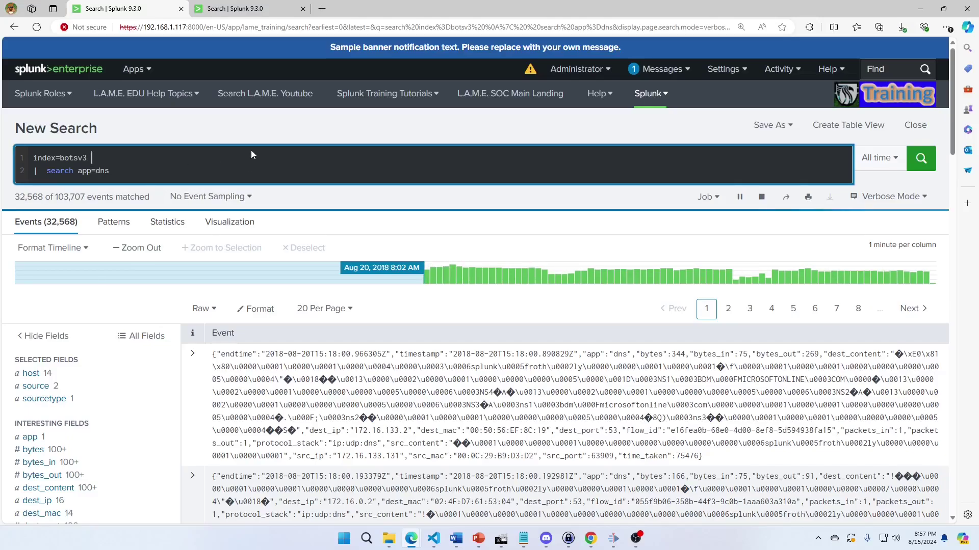
{"action": "type", "text": "app-dn"}
{"action": "key", "text": "BackSpace"}
{"action": "key", "text": "BackSpace"}
{"action": "key", "text": "BackSpace"}
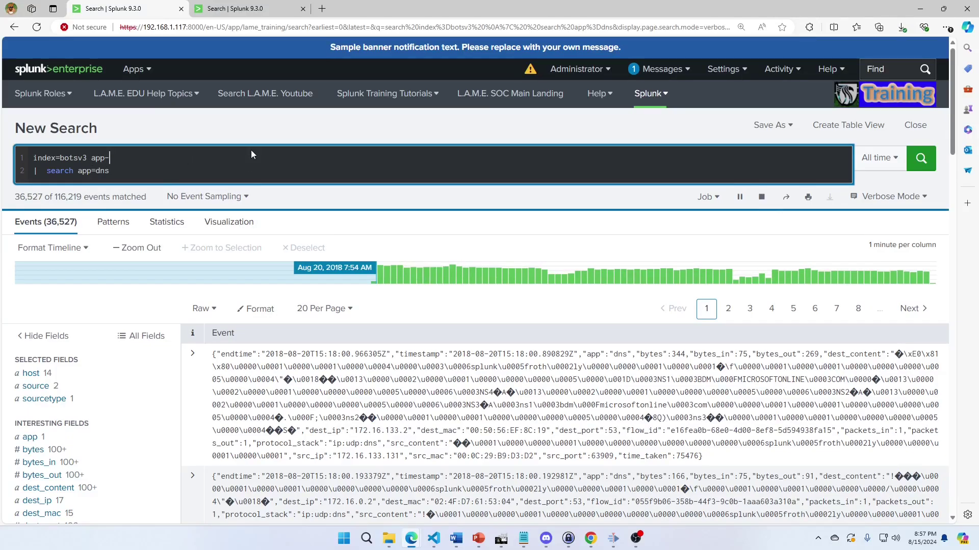
{"action": "type", "text": "=dns"}
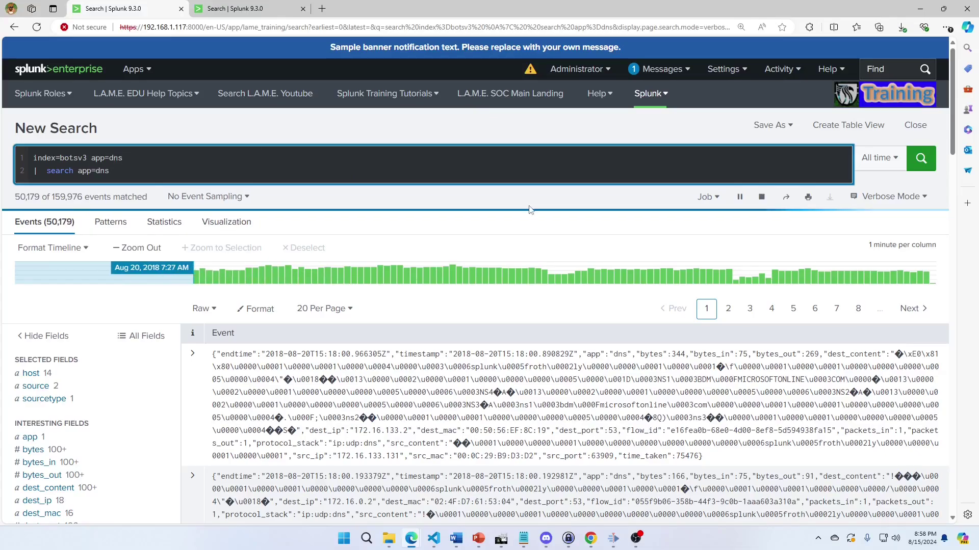
{"action": "left_click", "coordinate": [761, 197]}
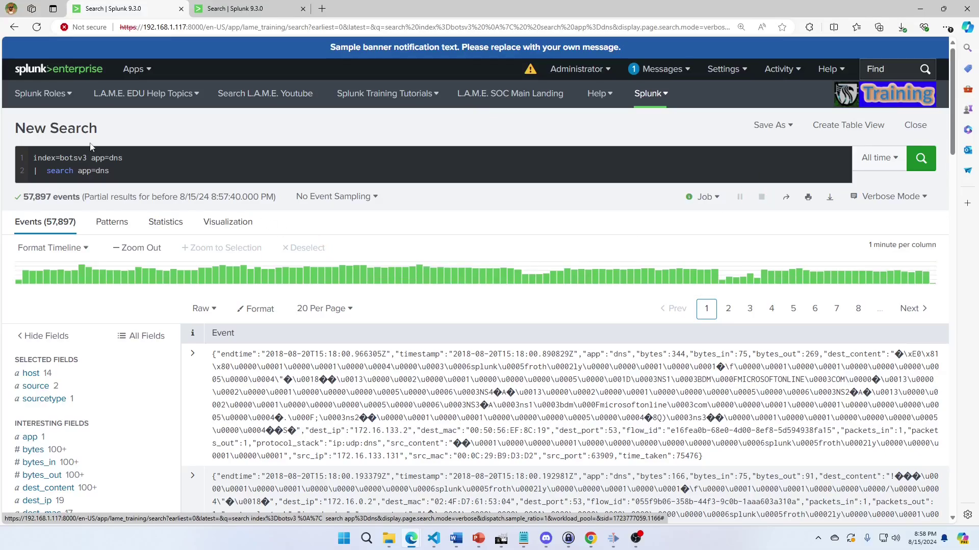
Step: Replace the query with | metadata index=botsv3 type=sourcetypes and run it
{"action": "key", "text": "ctrl+a"}
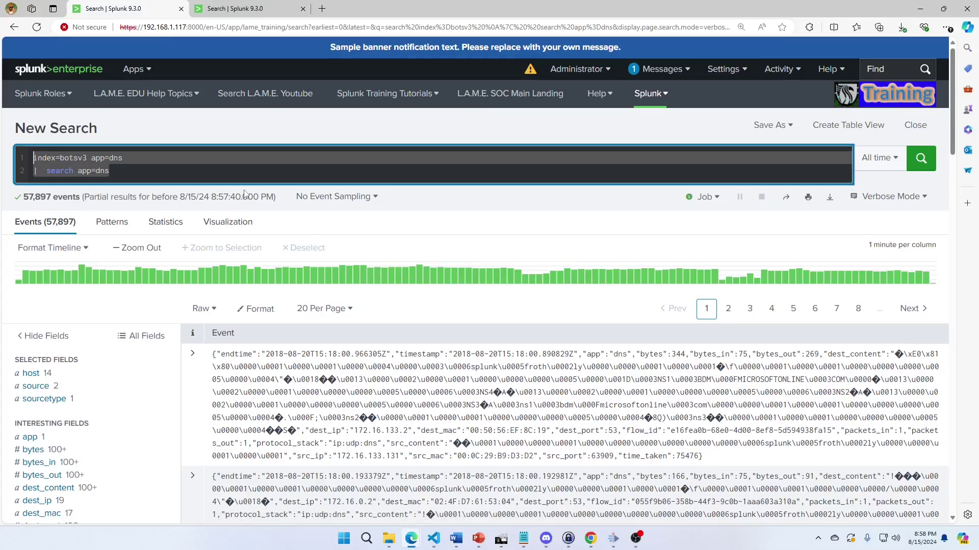
{"action": "type", "text": "| metada"}
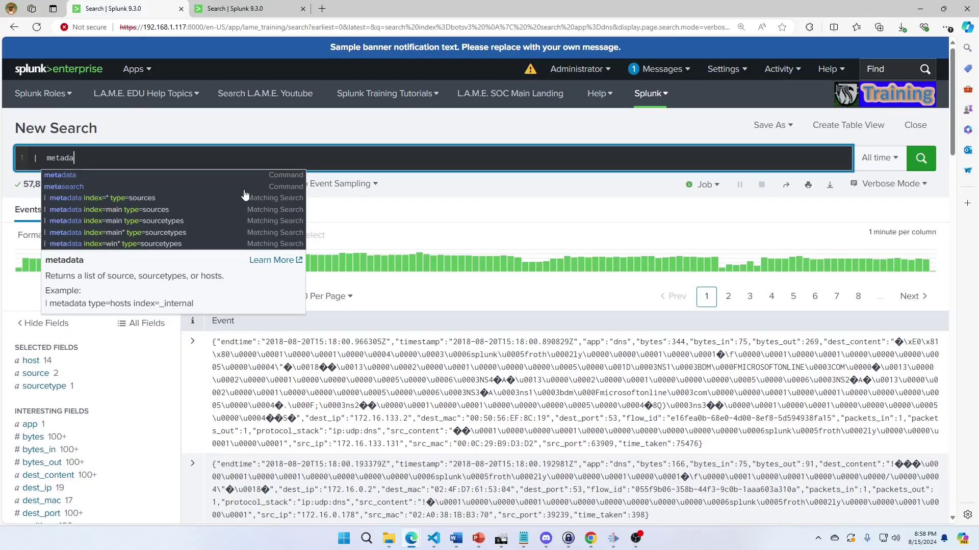
{"action": "type", "text": "ta index=bots"}
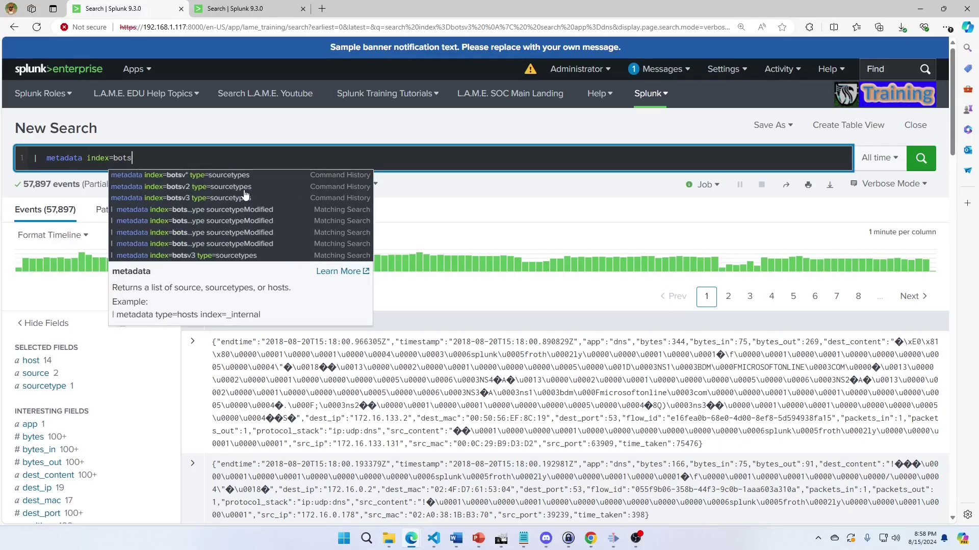
{"action": "type", "text": "v3"}
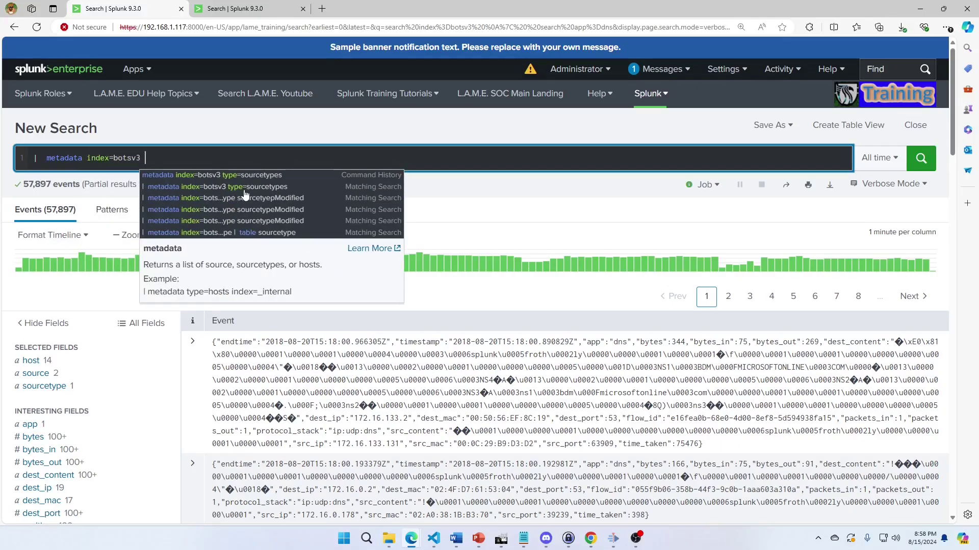
{"action": "type", "text": " type=sour"}
{"action": "key", "text": "BackSpace"}
{"action": "key", "text": "BackSpace"}
{"action": "key", "text": "BackSpace"}
{"action": "key", "text": "BackSpace"}
{"action": "key", "text": "BackSpace"}
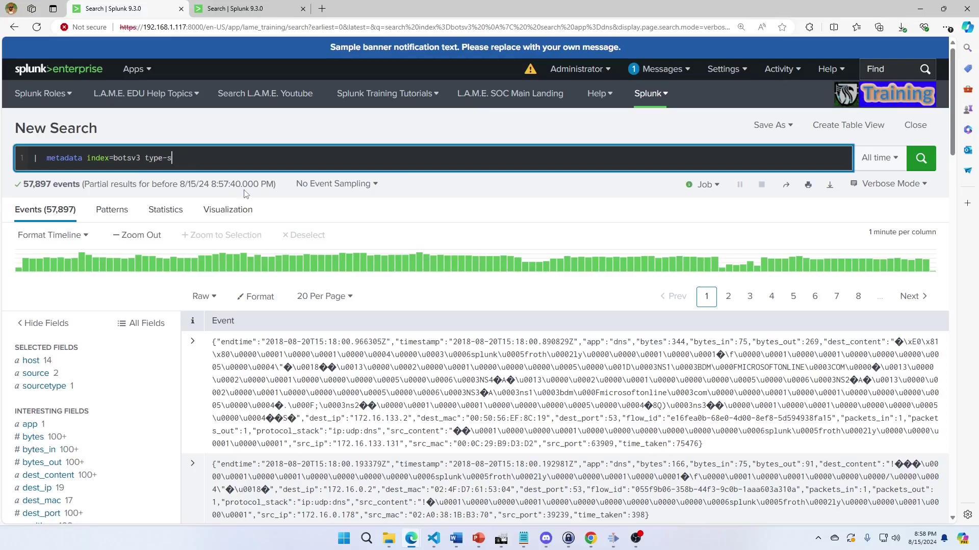
{"action": "type", "text": "=sourcetyes"}
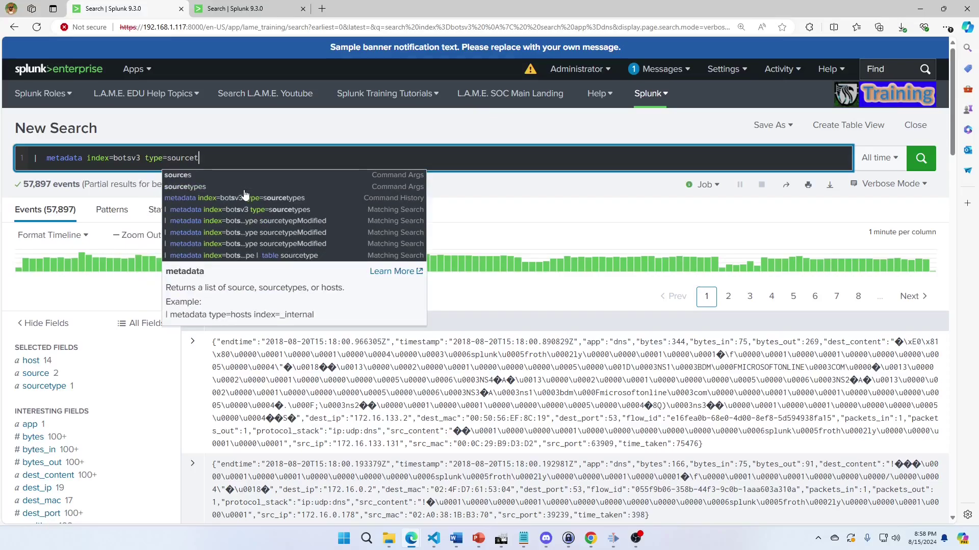
{"action": "key", "text": "BackSpace"}
{"action": "key", "text": "BackSpace"}
{"action": "type", "text": "pes"}
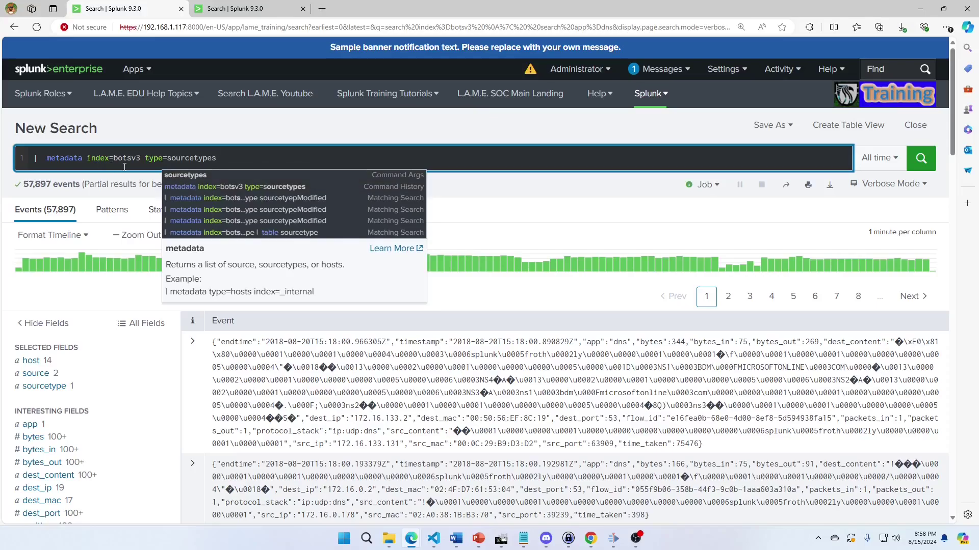
{"action": "left_click", "coordinate": [245, 159]}
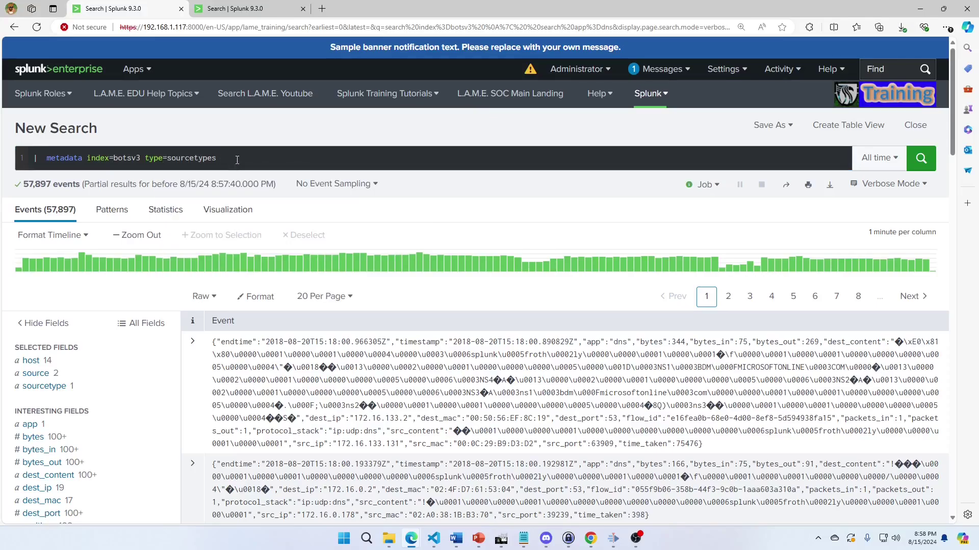
{"action": "key", "text": "Return"}
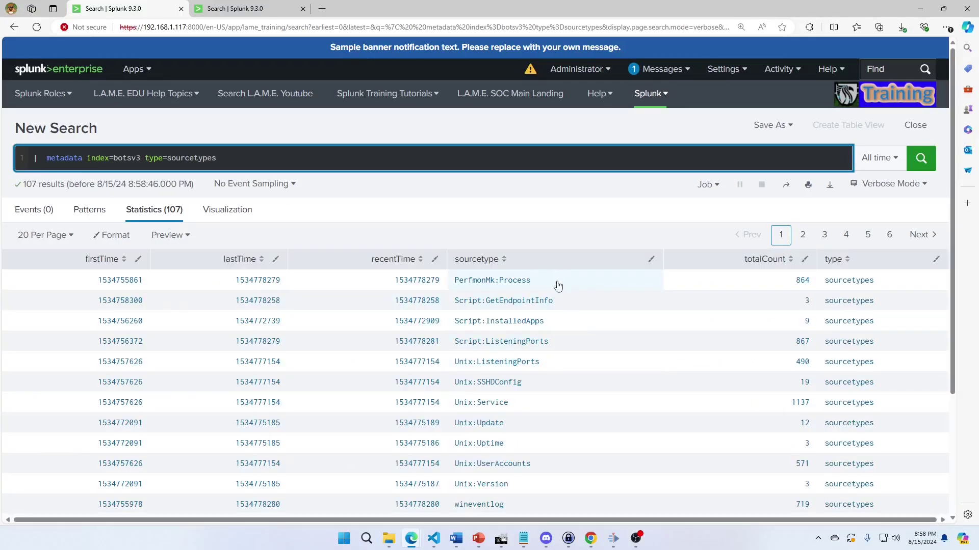
{"action": "scroll", "coordinate": [555, 428], "scroll_direction": "down", "scroll_amount": 3}
{"action": "scroll", "coordinate": [653, 418], "scroll_direction": "up", "scroll_amount": 3}
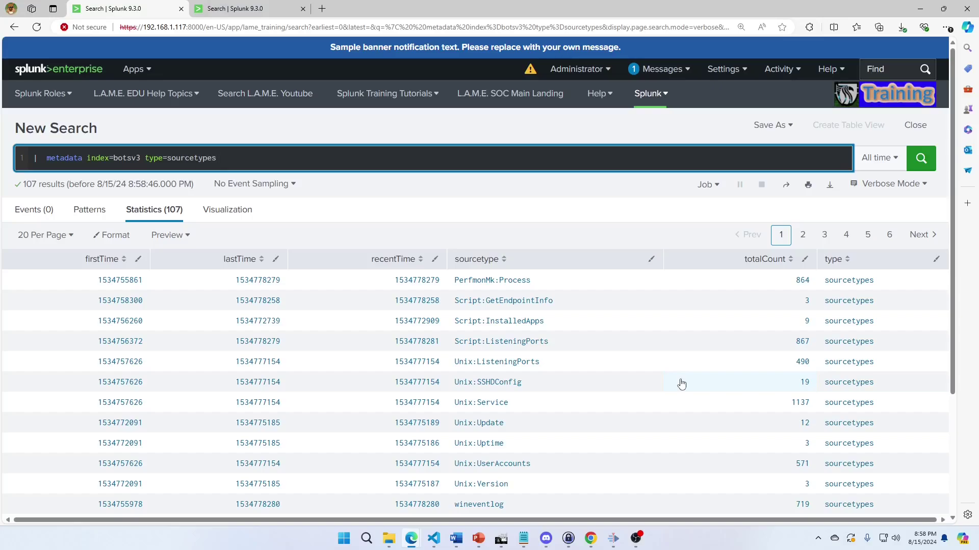
Step: Pipe the metadata results into search sourcetype=stream* on a second line
{"action": "type", "text": "sourcetype=stream*"}
{"action": "key", "text": "Return"}
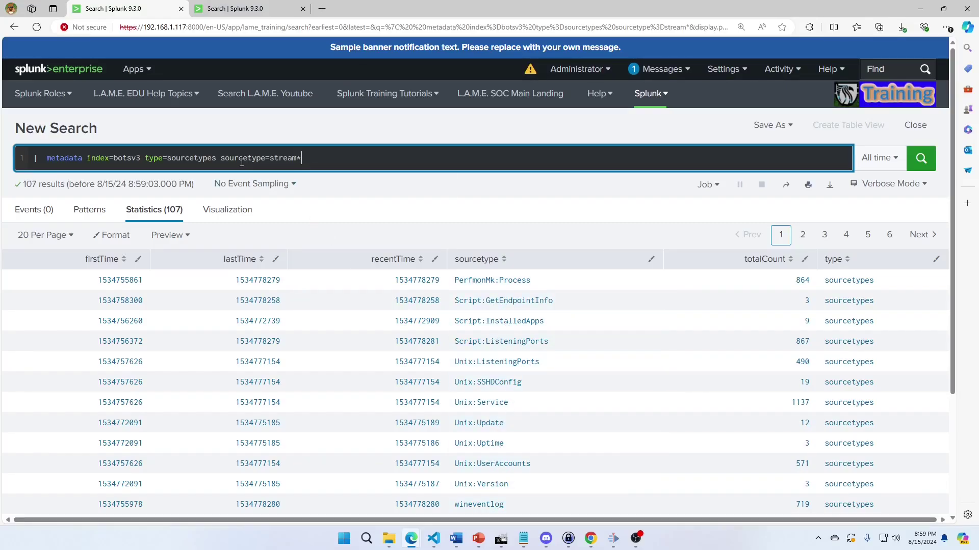
{"action": "left_click_drag", "start_coordinate": [226, 158], "coordinate": [354, 157]}
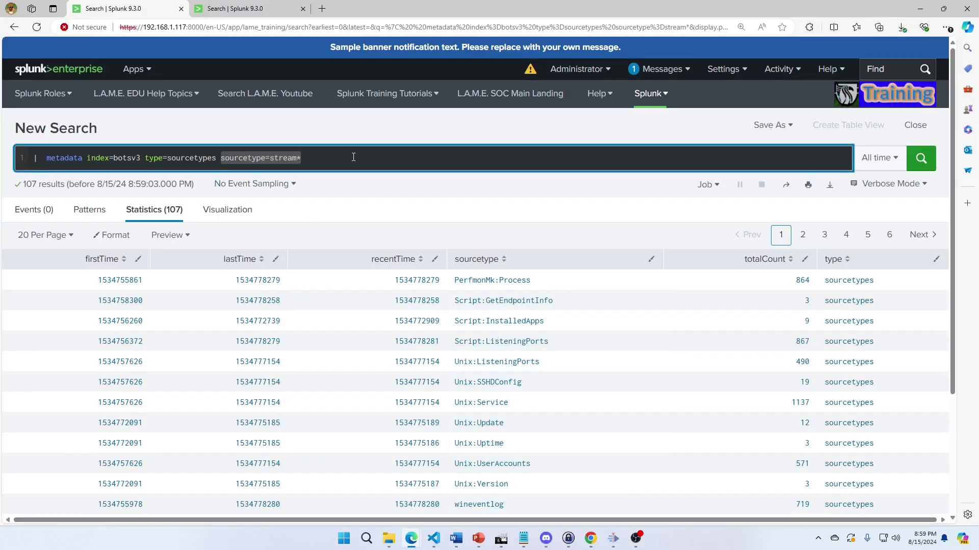
{"action": "key", "text": "Left"}
{"action": "key", "text": "shift+Return"}
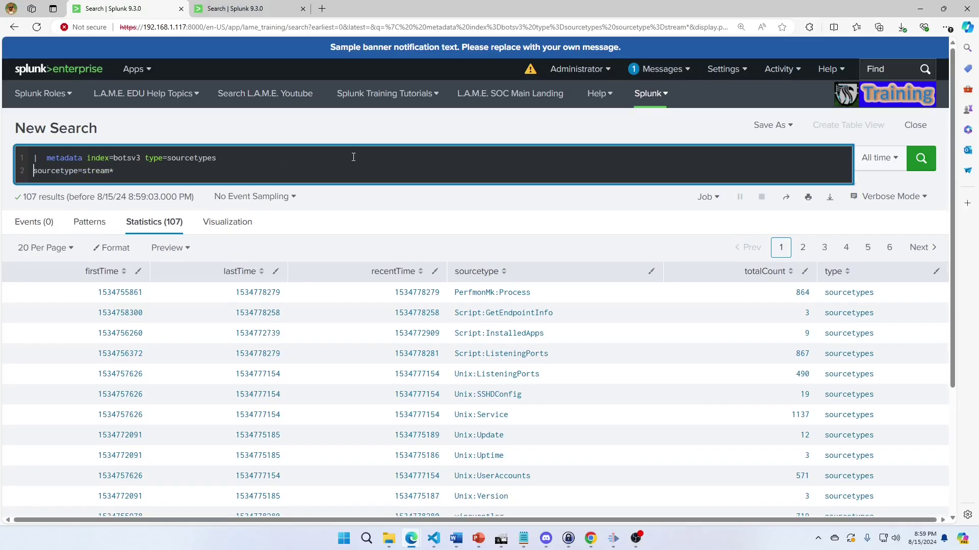
{"action": "type", "text": "| search"}
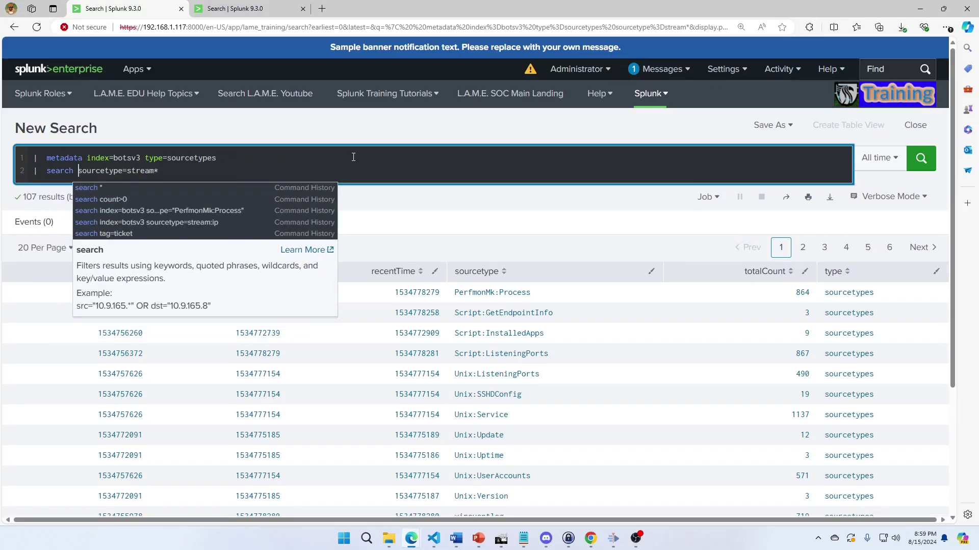
{"action": "key", "text": "Return"}
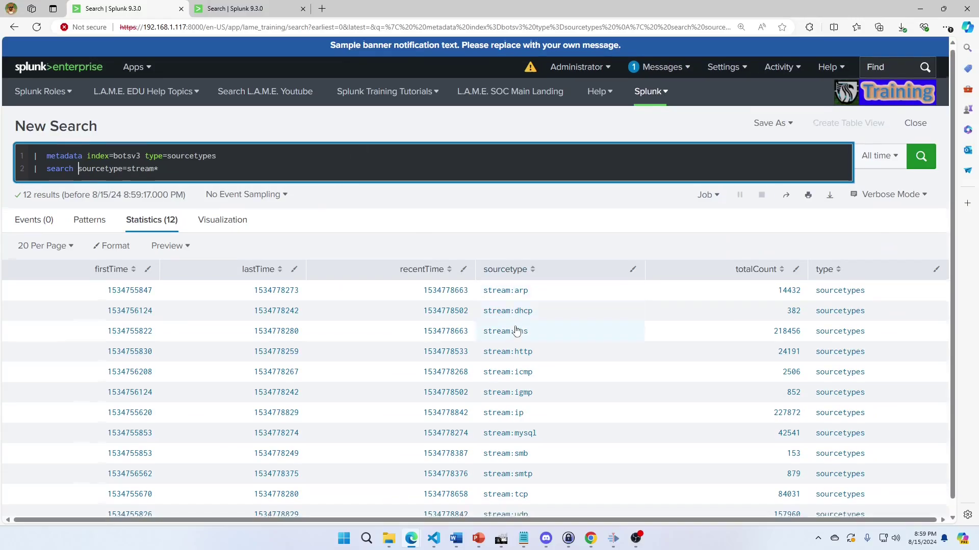
Step: Change the second line to search totalCount=382 and rerun, leaving only stream:dhcp
{"action": "scroll", "coordinate": [518, 331], "scroll_direction": "down", "scroll_amount": 1}
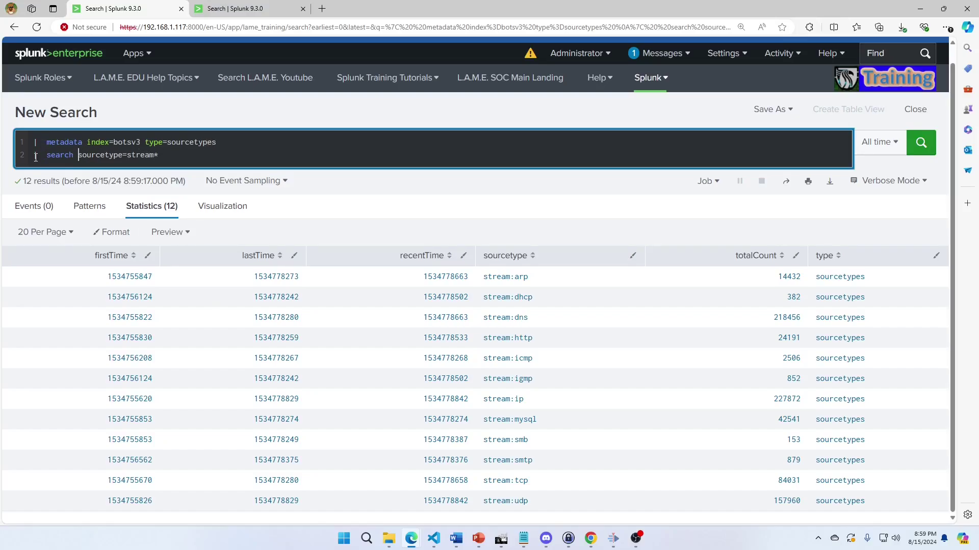
{"action": "left_click_drag", "start_coordinate": [165, 161], "coordinate": [49, 163]}
{"action": "key", "text": "Right"}
{"action": "triple_click", "coordinate": [57, 157]}
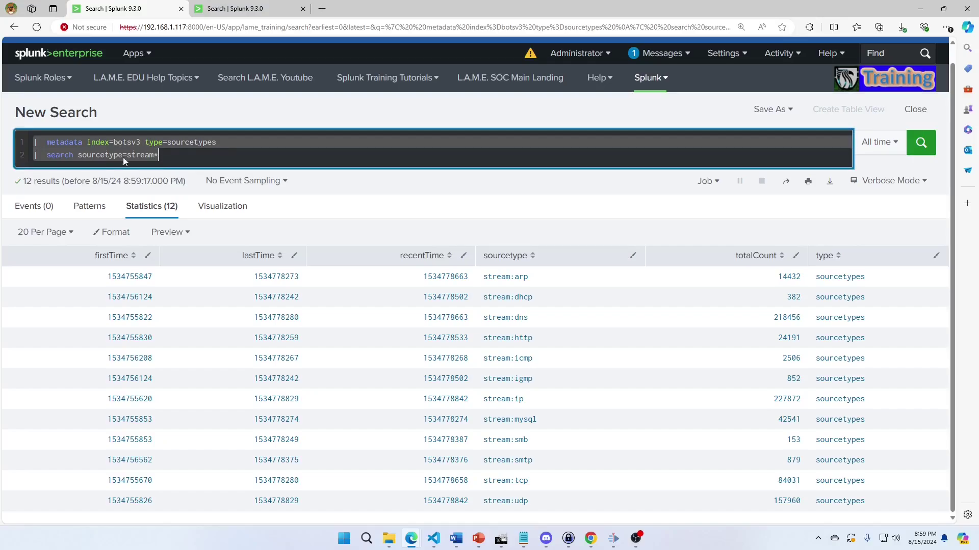
{"action": "left_click", "coordinate": [188, 156]}
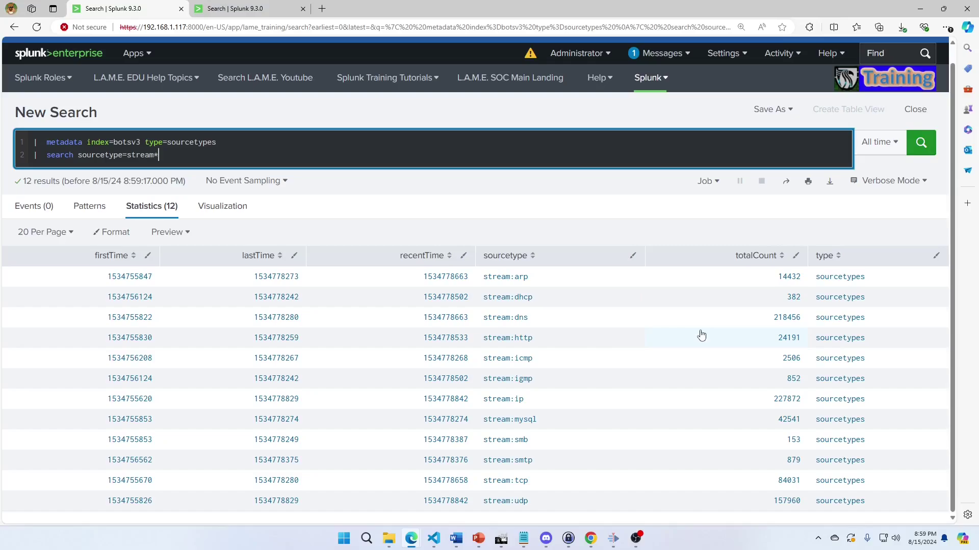
{"action": "double_click", "coordinate": [96, 153]}
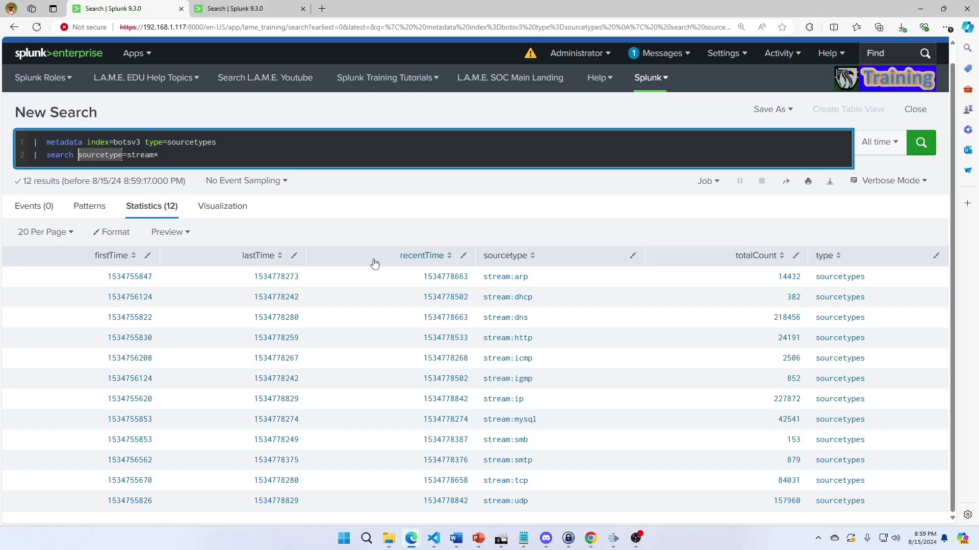
{"action": "type", "text": "totalCount"}
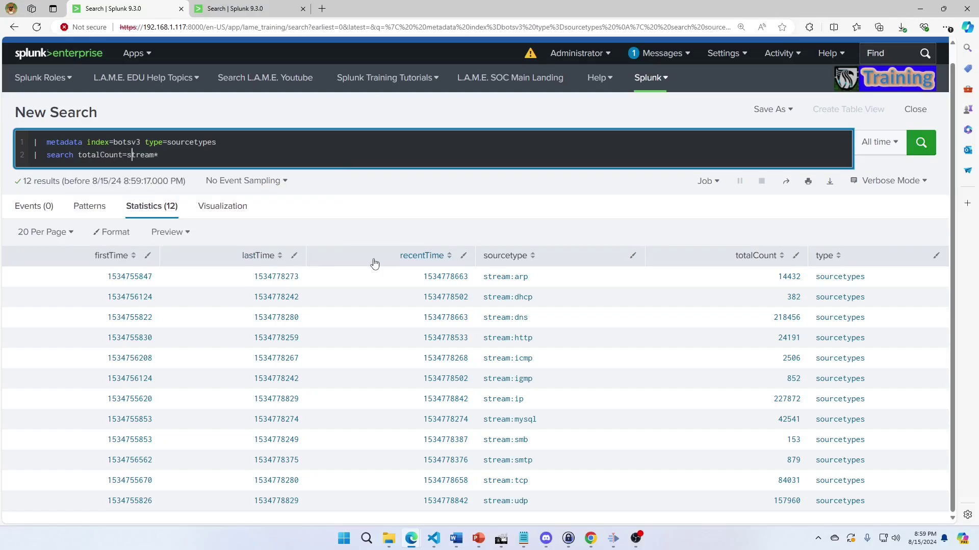
{"action": "key", "text": "BackSpace"}
{"action": "key", "text": "Delete"}
{"action": "key", "text": "Delete"}
{"action": "key", "text": "Delete"}
{"action": "key", "text": "Delete"}
{"action": "key", "text": "Delete"}
{"action": "type", "text": "382"}
{"action": "key", "text": "Return"}
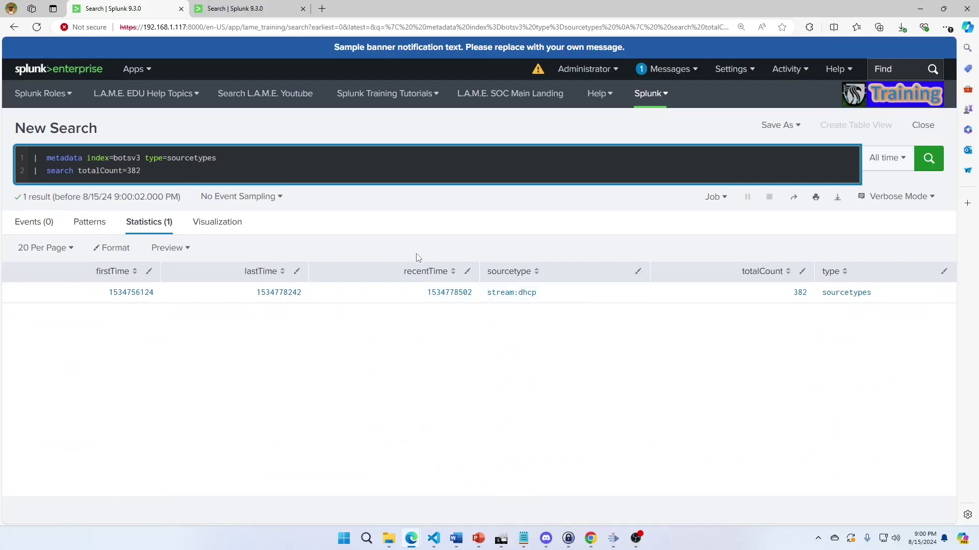
Step: Filter Lookups to the Search & Reporting app and open ipintel.csv in the Lookup Editor
{"action": "left_click", "coordinate": [259, 17]}
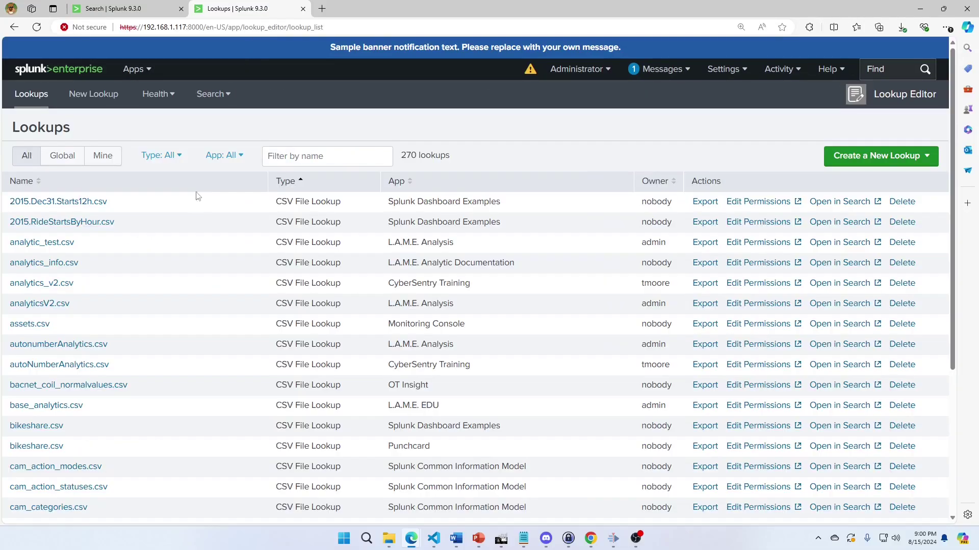
{"action": "left_click", "coordinate": [218, 156]}
{"action": "scroll", "coordinate": [232, 306], "scroll_direction": "down", "scroll_amount": 10}
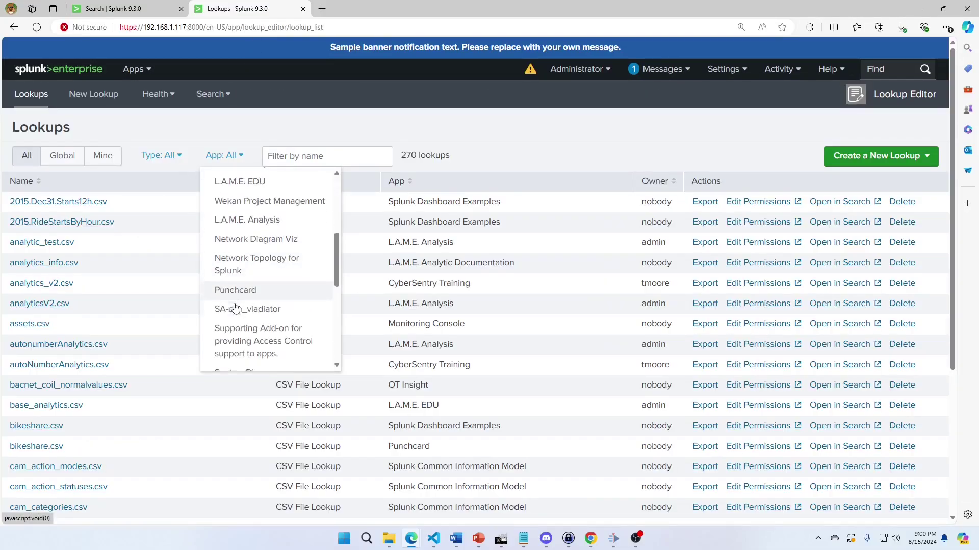
{"action": "scroll", "coordinate": [232, 277], "scroll_direction": "up", "scroll_amount": 2}
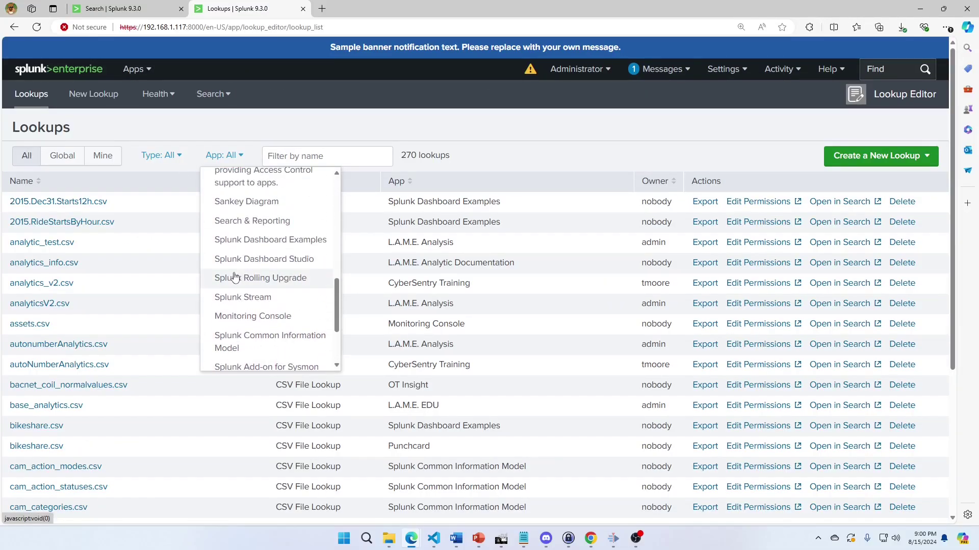
{"action": "left_click", "coordinate": [237, 220]}
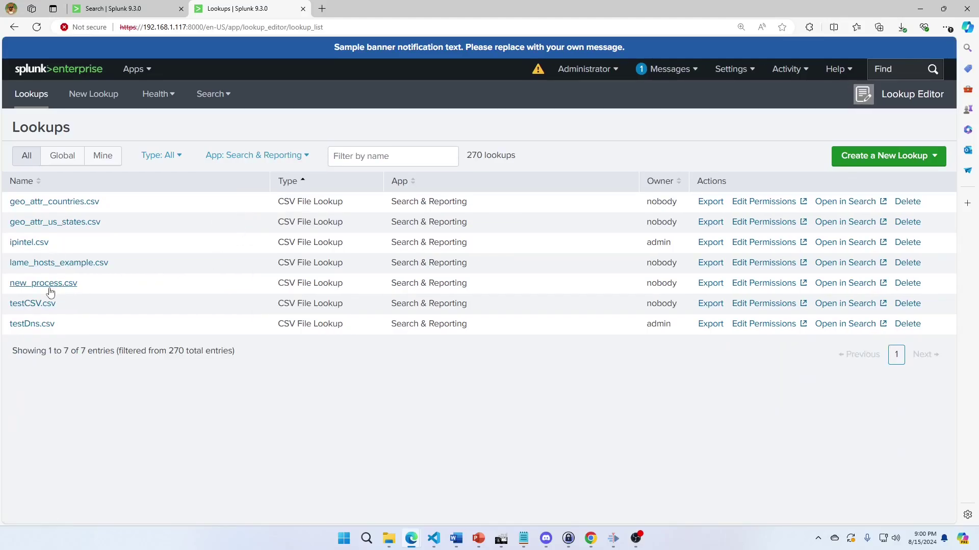
{"action": "left_click", "coordinate": [35, 244]}
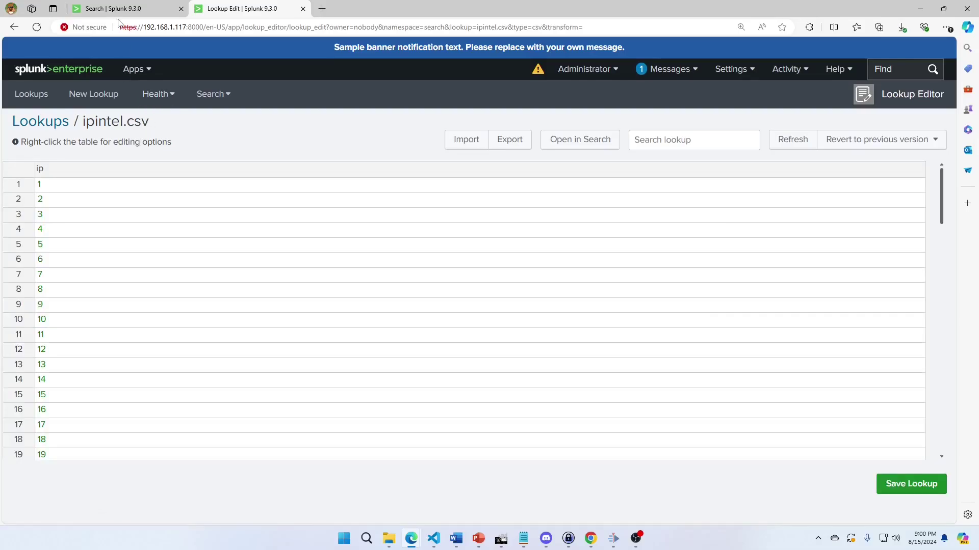
Step: Replace the search query with | inputlookup on the Search tab
{"action": "left_click", "coordinate": [119, 9]}
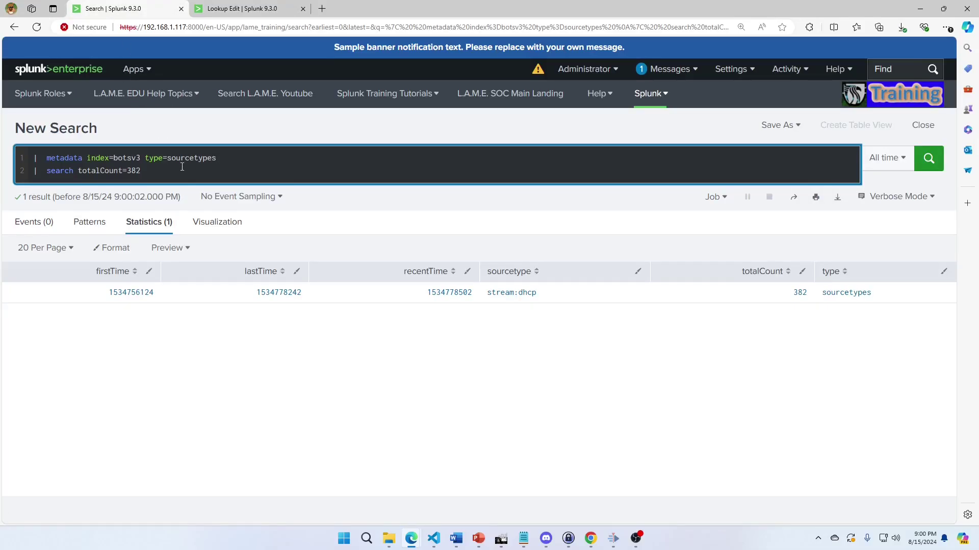
{"action": "left_click", "coordinate": [132, 159]}
{"action": "key", "text": "ctrl+a"}
{"action": "type", "text": "| inpu"}
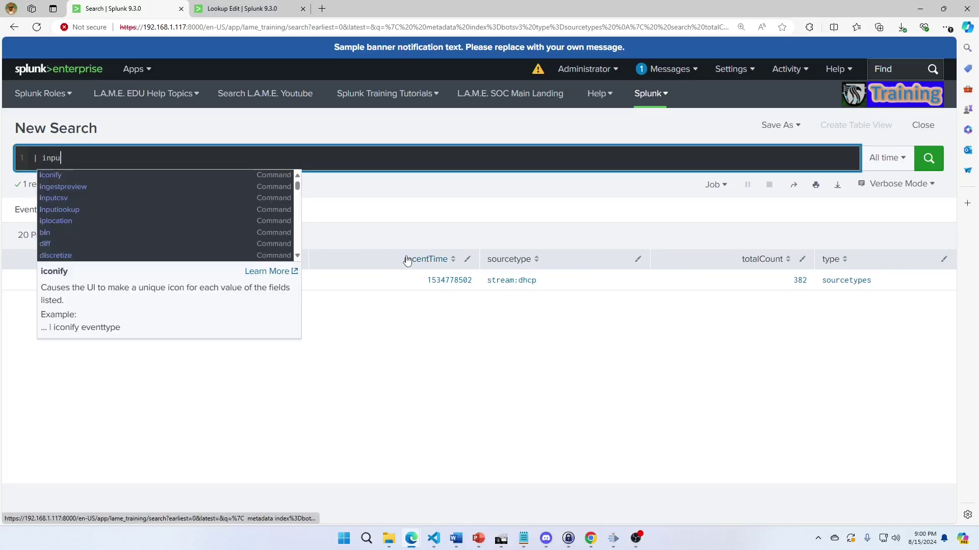
{"action": "type", "text": "tlookup"}
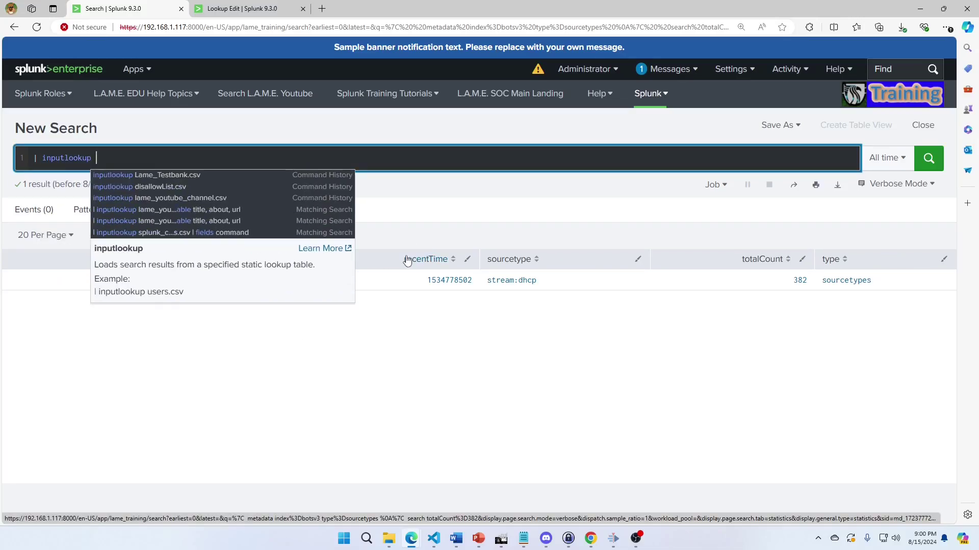
Step: Copy ipintel.csv from the lookup page into the query and run it, returning 478 rows
{"action": "left_click", "coordinate": [242, 14]}
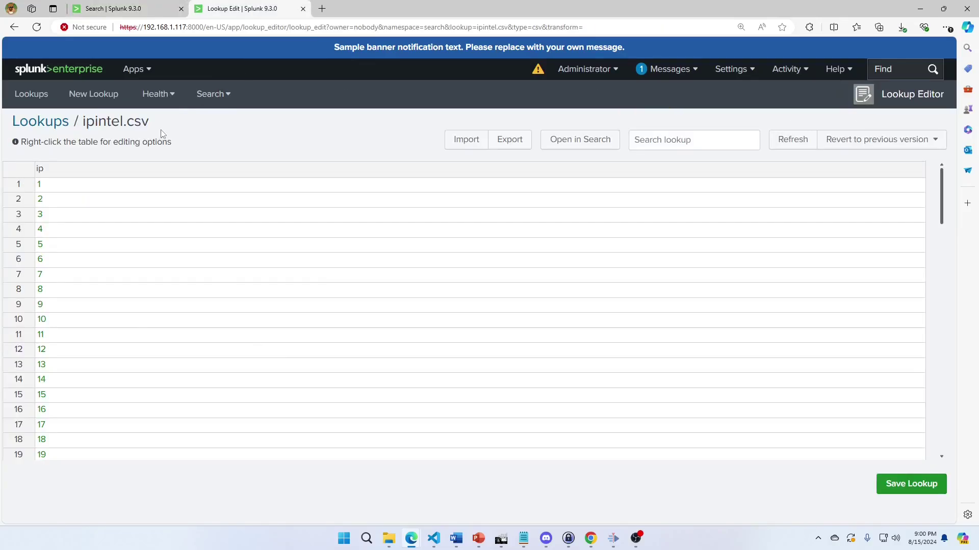
{"action": "left_click_drag", "start_coordinate": [150, 123], "coordinate": [84, 124]}
{"action": "key", "text": "ctrl+c"}
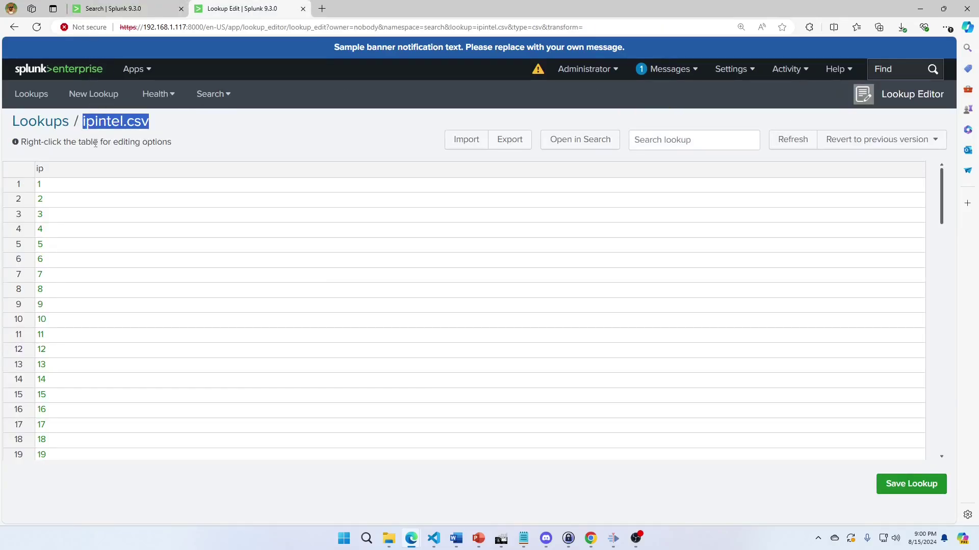
{"action": "left_click", "coordinate": [123, 9]}
{"action": "key", "text": "ctrl+v"}
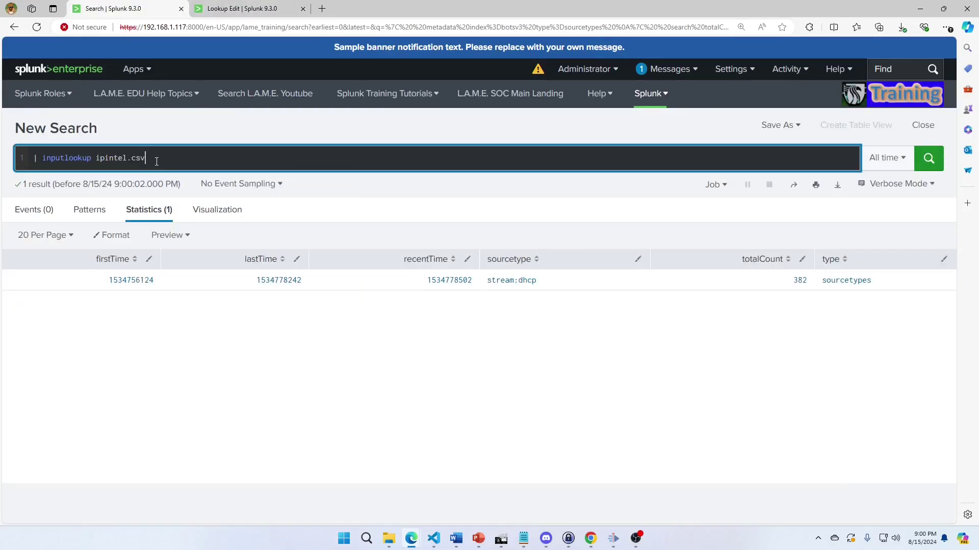
{"action": "key", "text": "Return"}
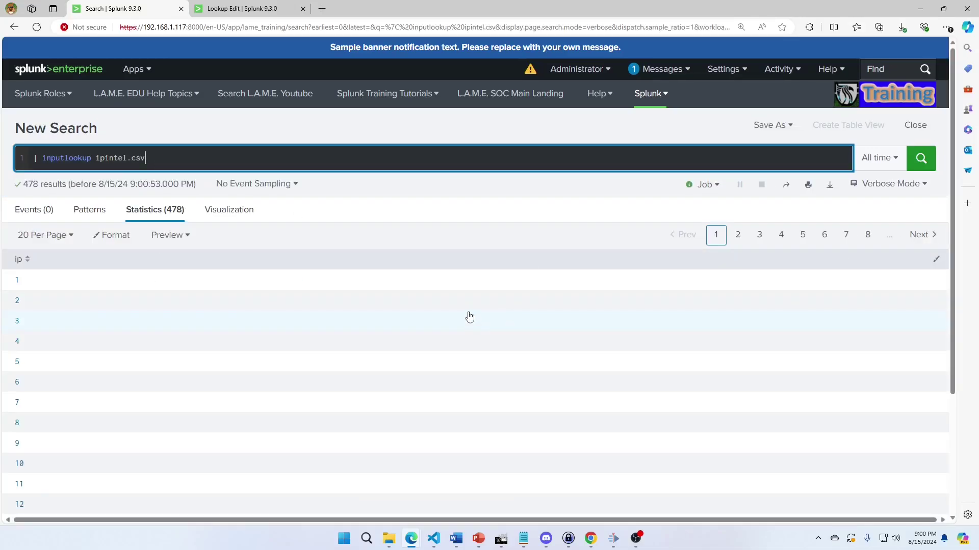
{"action": "scroll", "coordinate": [323, 420], "scroll_direction": "down", "scroll_amount": 3}
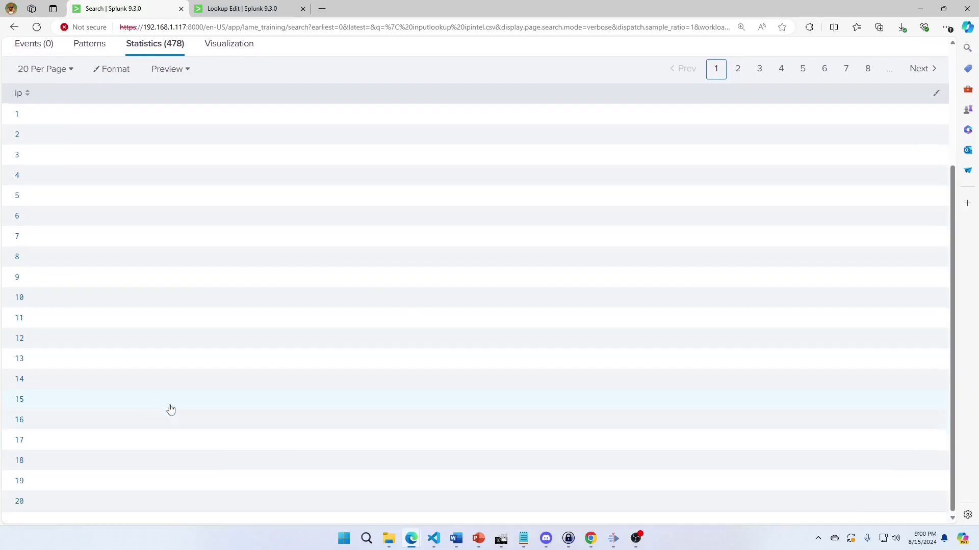
{"action": "scroll", "coordinate": [66, 403], "scroll_direction": "up", "scroll_amount": 3}
{"action": "scroll", "coordinate": [46, 413], "scroll_direction": "down", "scroll_amount": 2}
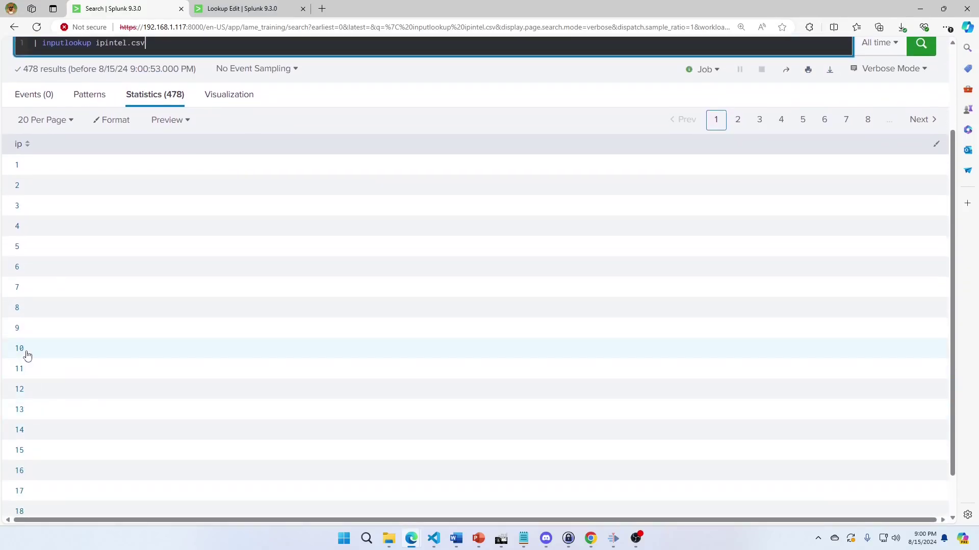
{"action": "scroll", "coordinate": [253, 408], "scroll_direction": "up", "scroll_amount": 2}
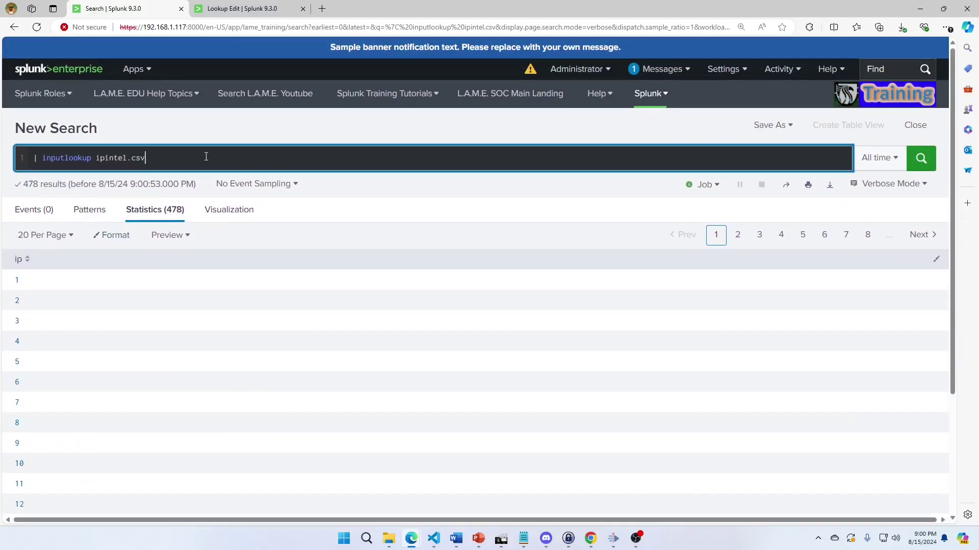
Step: Pipe the inputlookup results into search ip=10, returning one row
{"action": "type", "text": "ip=10"}
{"action": "key", "text": "Return"}
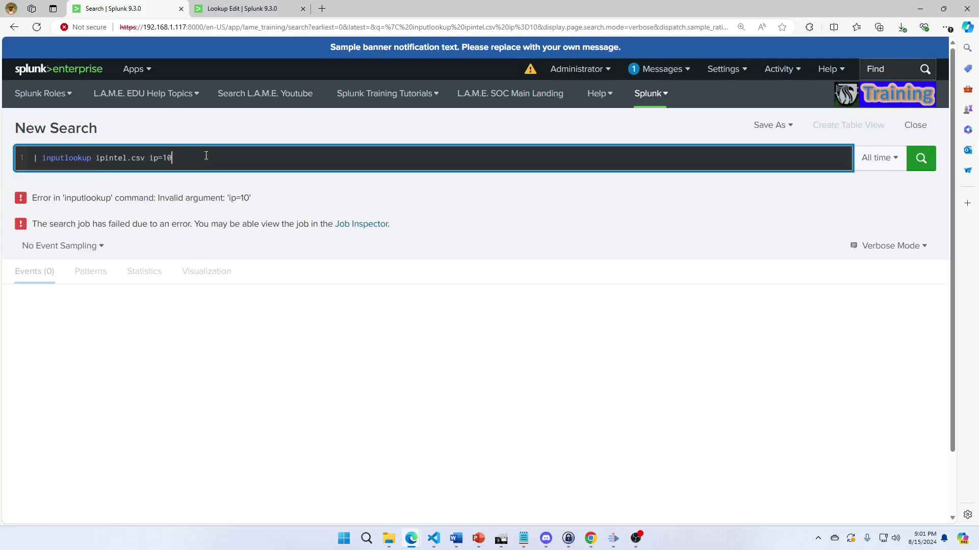
{"action": "key", "text": "BackSpace"}
{"action": "key", "text": "BackSpace"}
{"action": "key", "text": "BackSpace"}
{"action": "key", "text": "BackSpace"}
{"action": "key", "text": "BackSpace"}
{"action": "key", "text": "BackSpace"}
{"action": "type", "text": "|  search ip=10"}
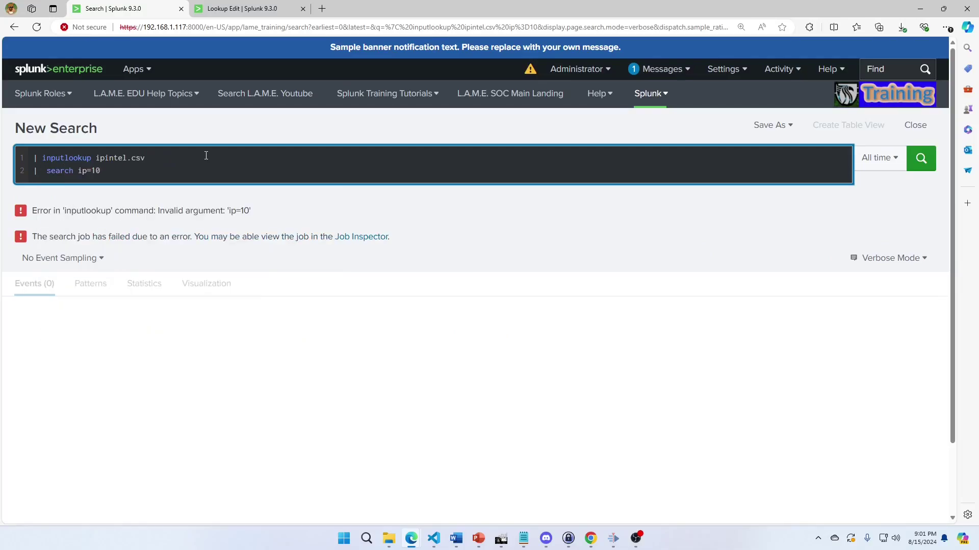
{"action": "key", "text": "Return"}
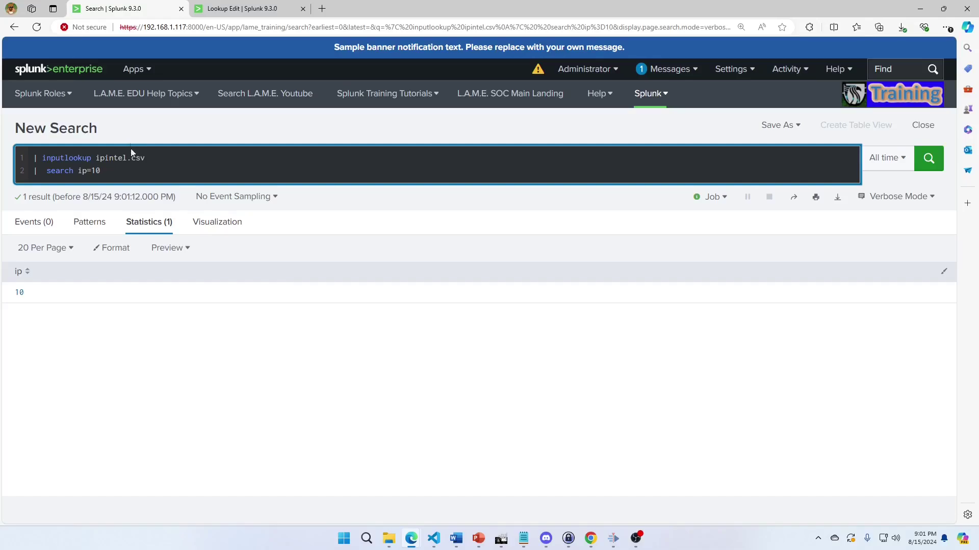
Step: Replace the inputlookup query with the implied search 'index=botsv3 | head 100', highlighting the 100 limit
{"action": "left_click_drag", "start_coordinate": [35, 158], "coordinate": [179, 182]}
{"action": "left_click", "coordinate": [37, 162]}
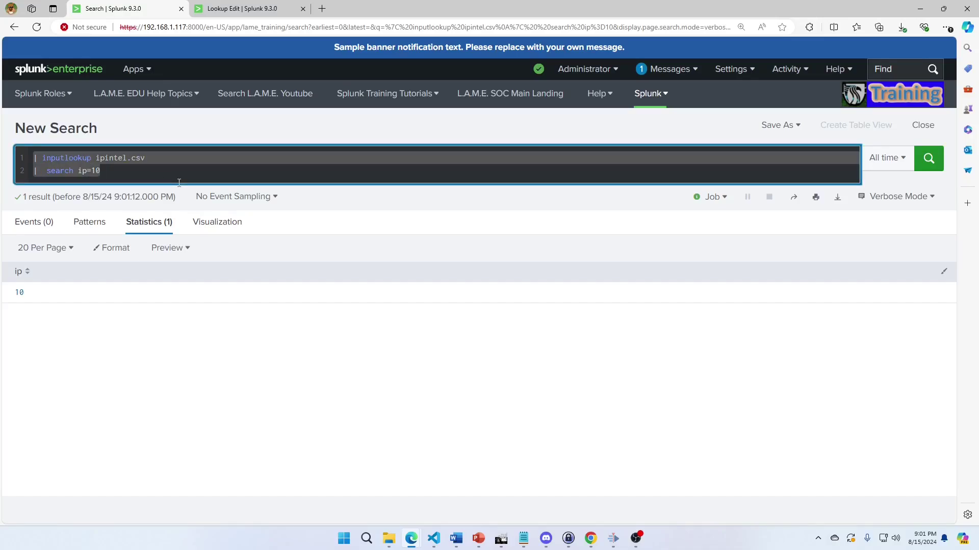
{"action": "type", "text": "index="}
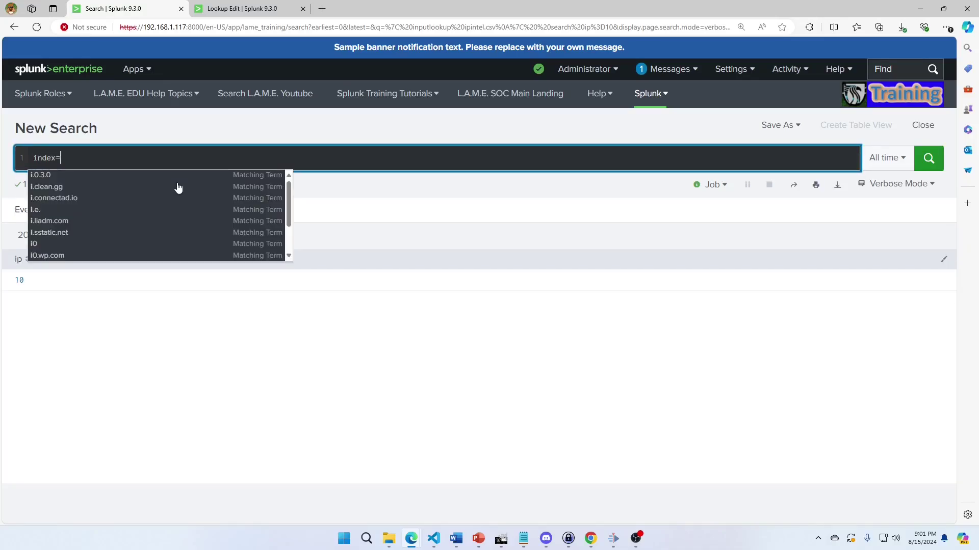
{"action": "type", "text": "botsv3"}
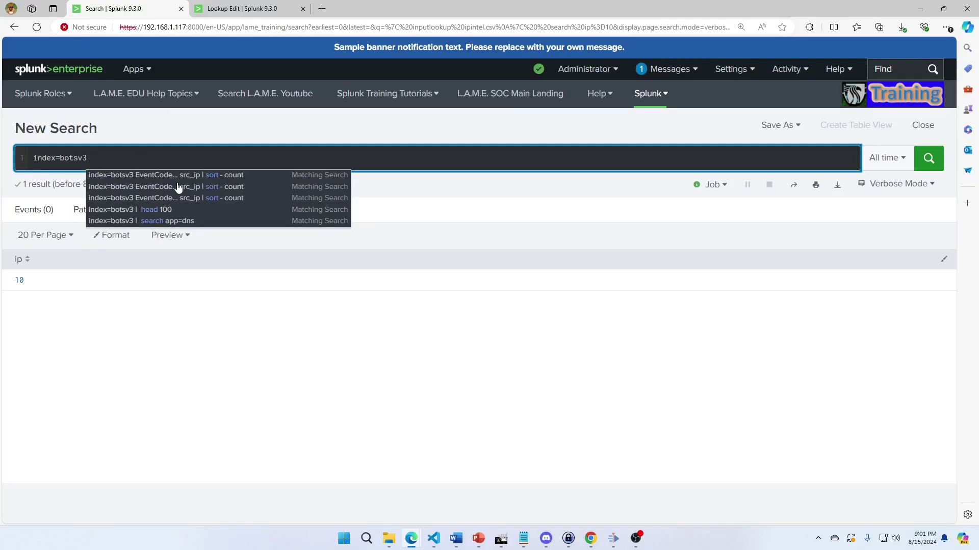
{"action": "type", "text": " | head 100"}
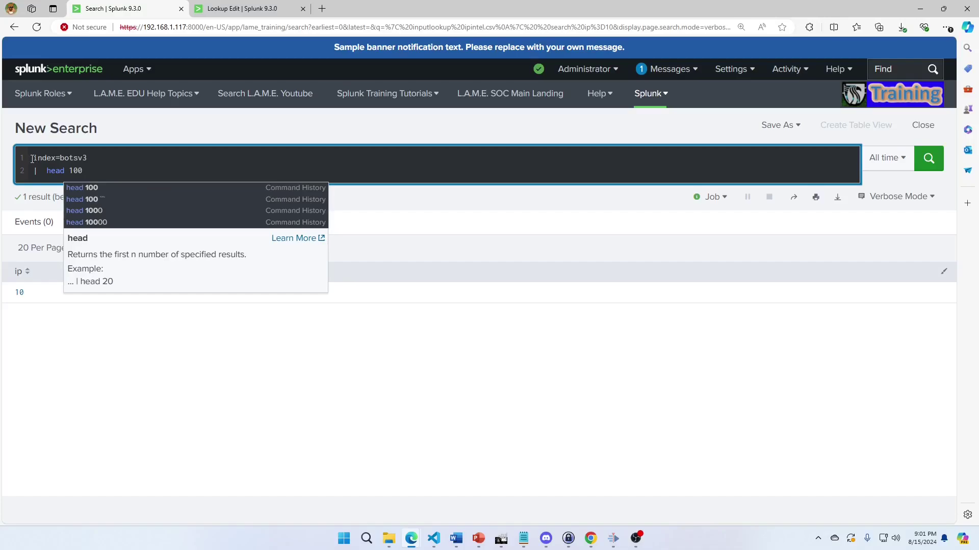
{"action": "double_click", "coordinate": [98, 165]}
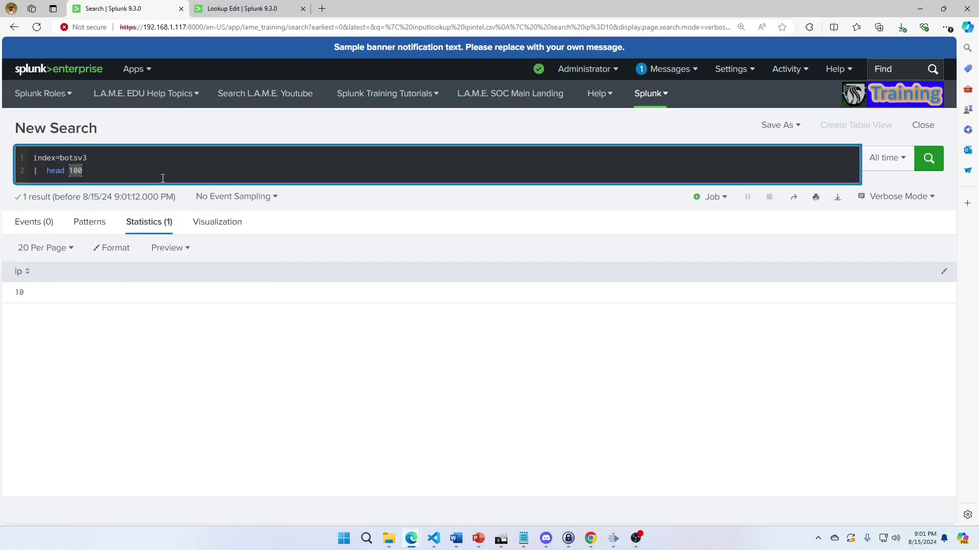